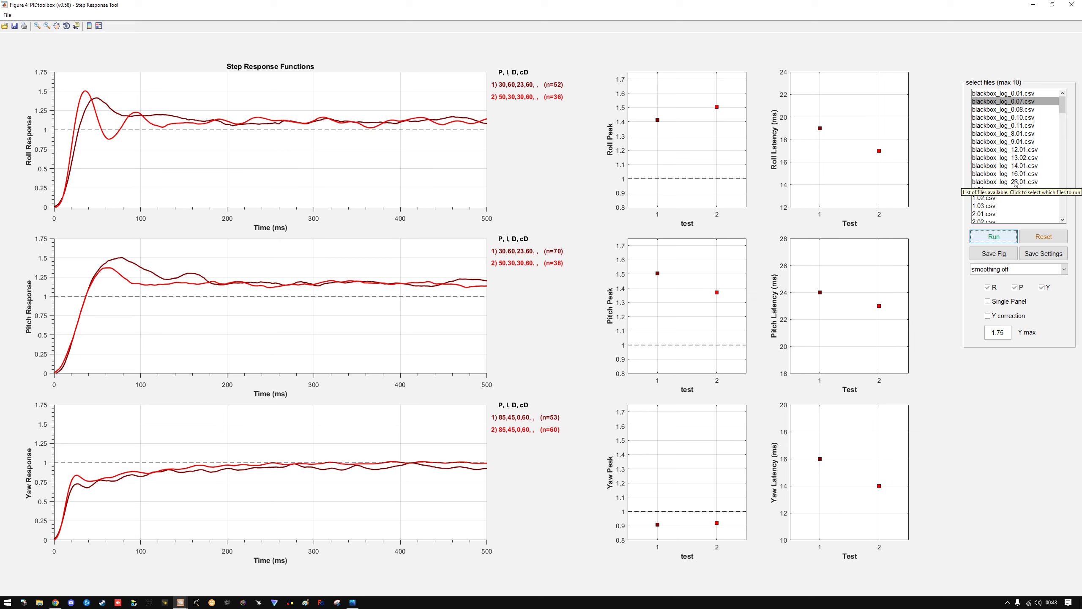
Add the step responses of blackbox_log_0.08.csv, blackbox_log_0.10.csv and blackbox_log_0.11.csv to the plotted comparison
left_click(1006, 110)
left_click(998, 238)
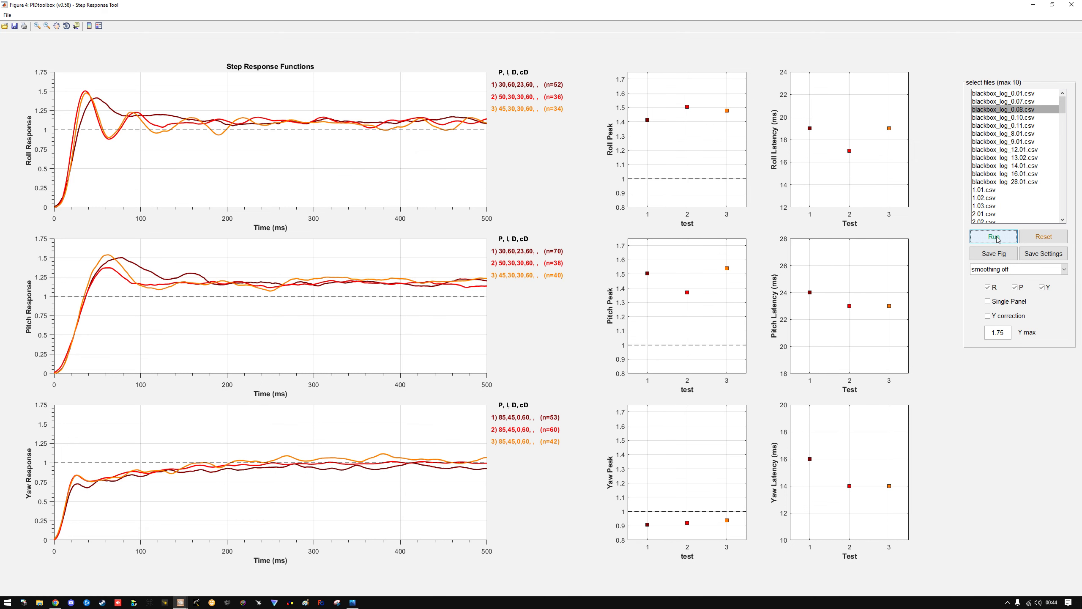
left_click(1011, 118)
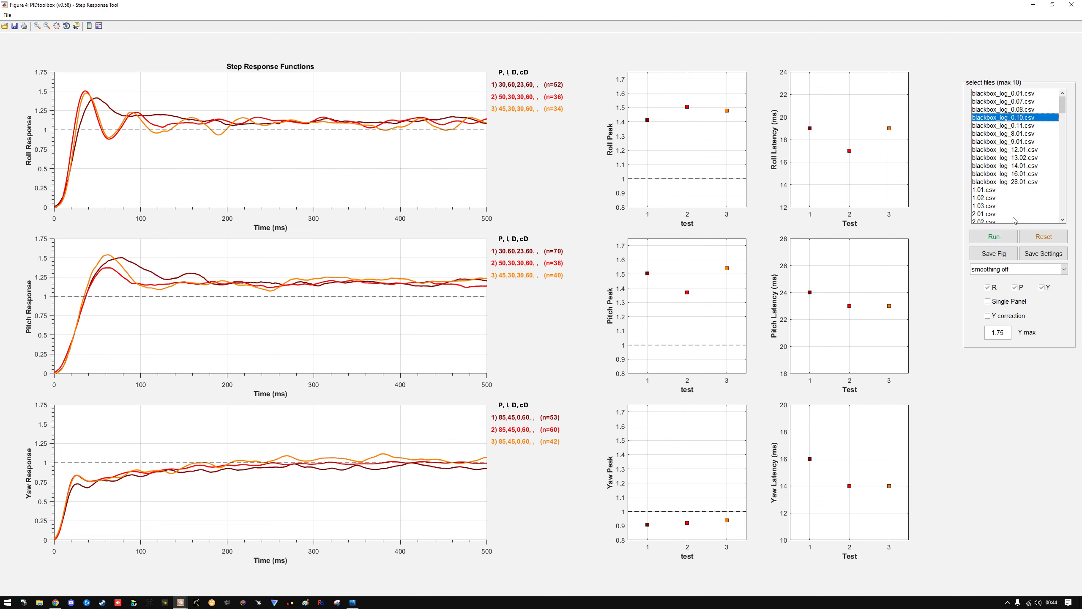
left_click(1004, 237)
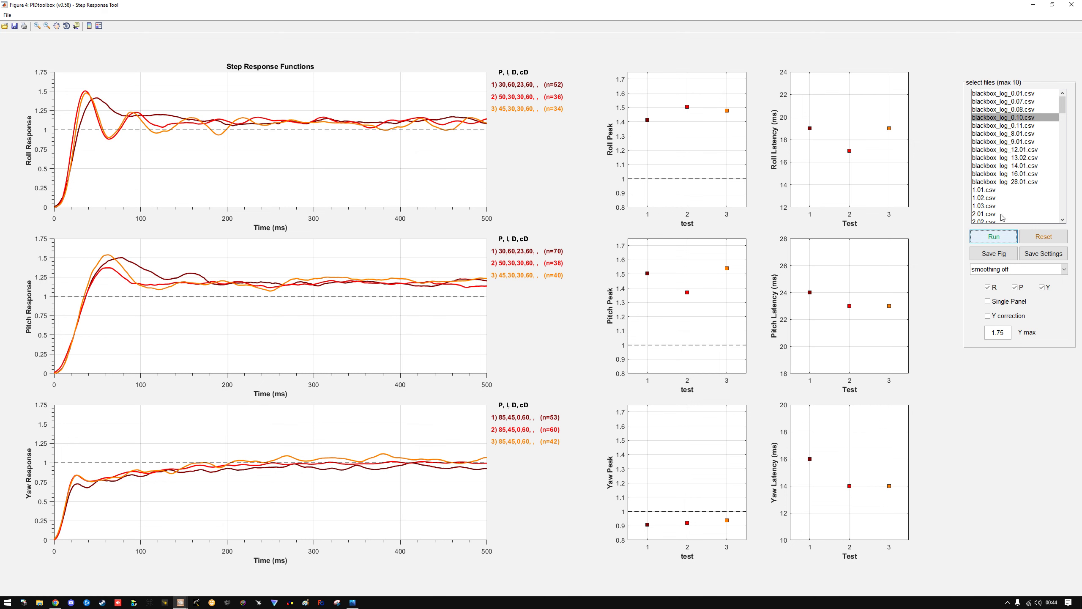
left_click(1005, 126)
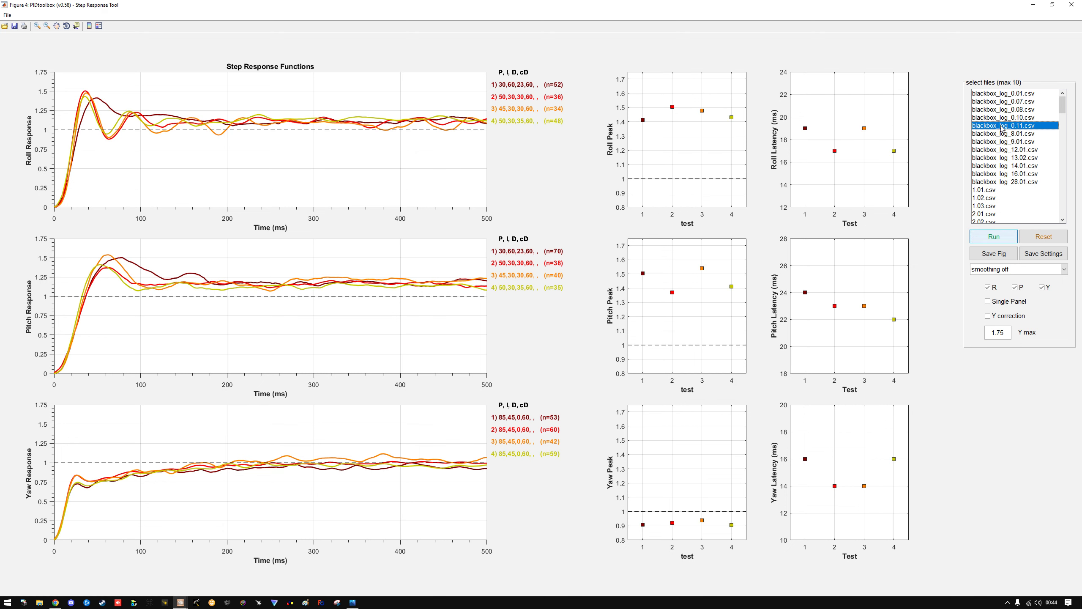
left_click(993, 238)
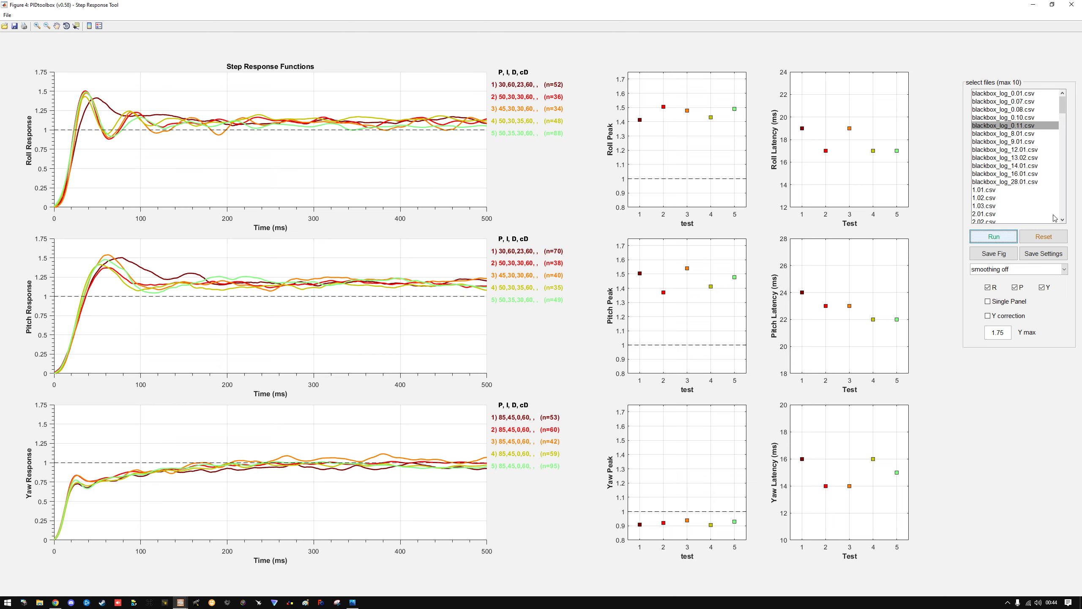
Clear all plots and run the step response analysis for blackbox_log_8.01.csv and blackbox_log_9.01.csv
left_click(1050, 240)
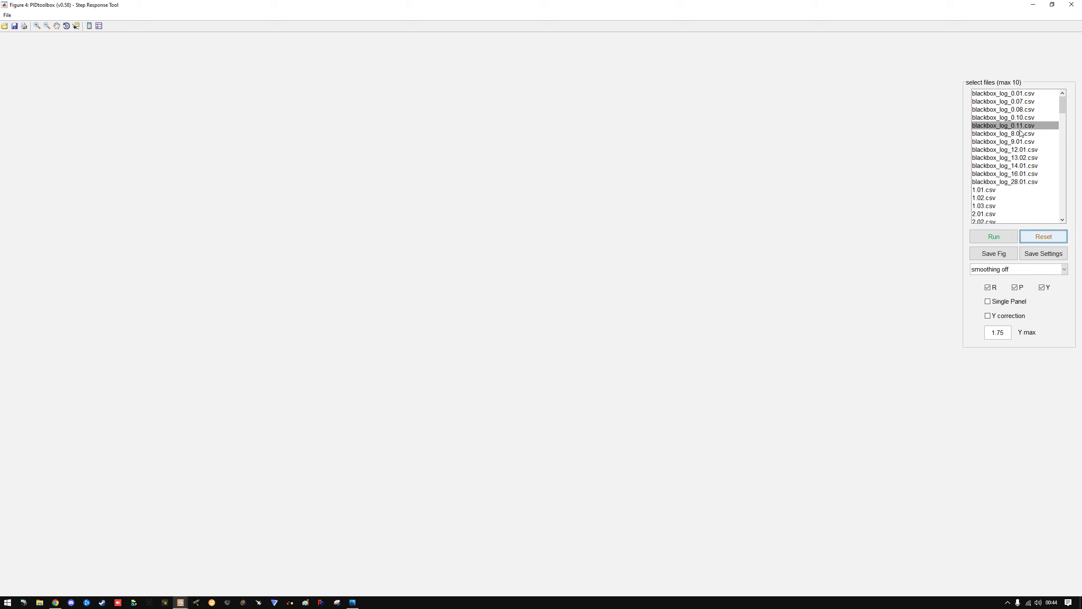
left_click(1023, 134)
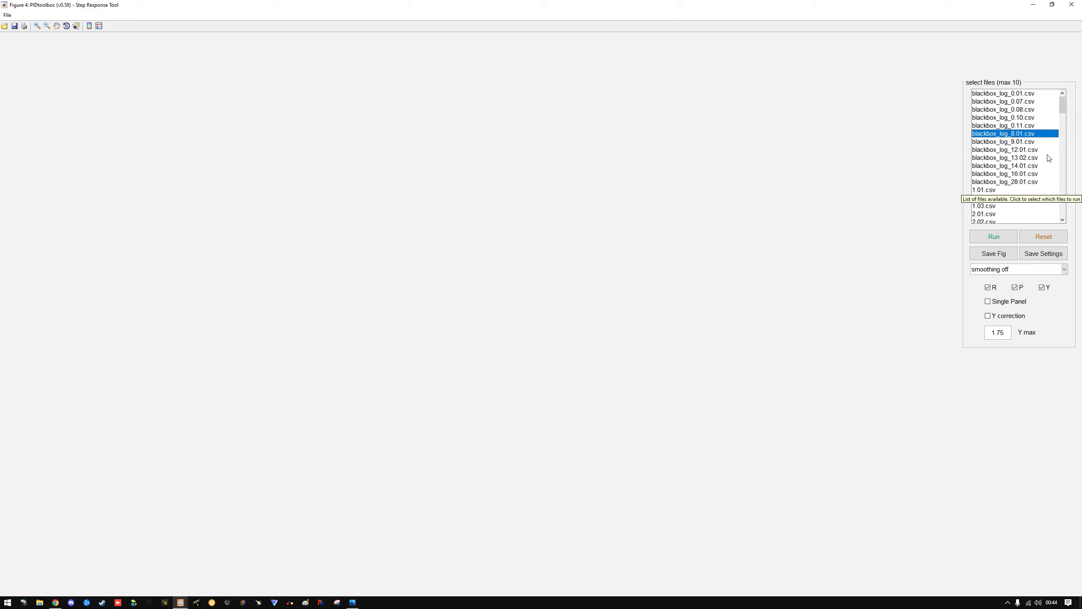
left_click(994, 239)
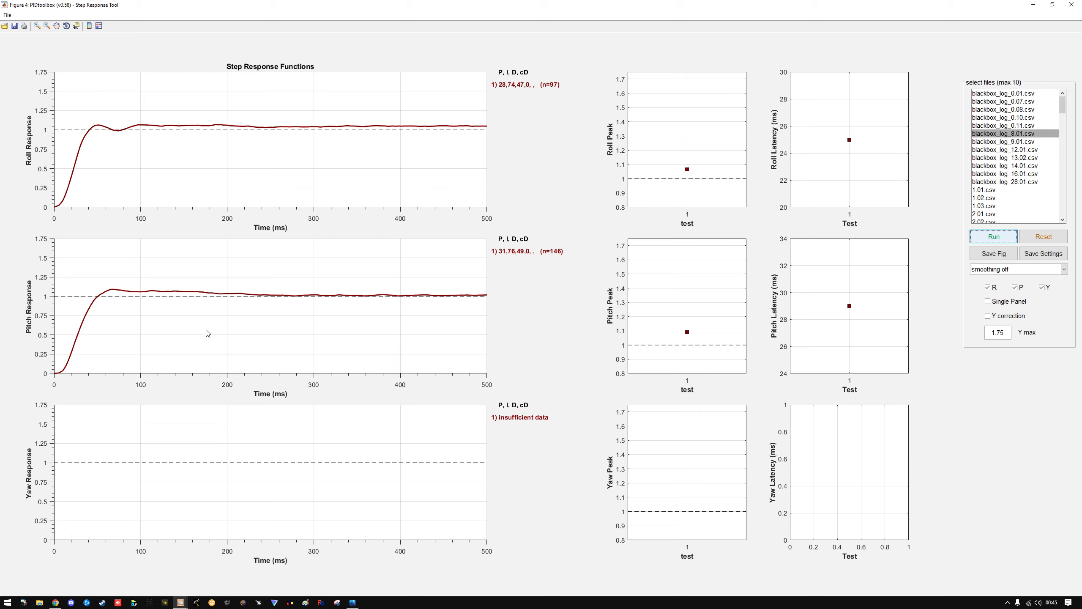
left_click(1020, 143)
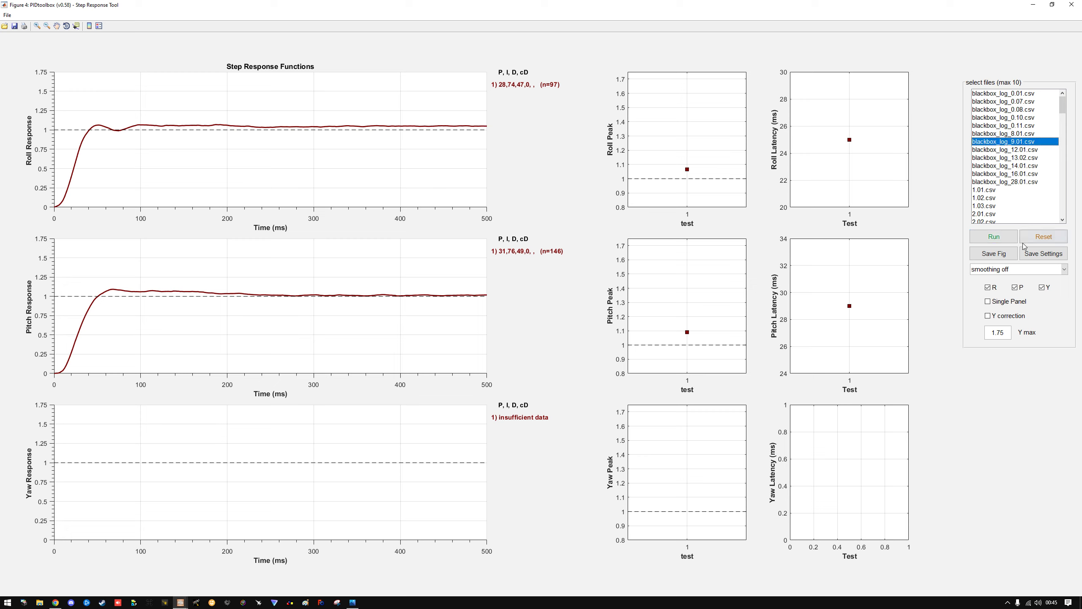
left_click(1005, 242)
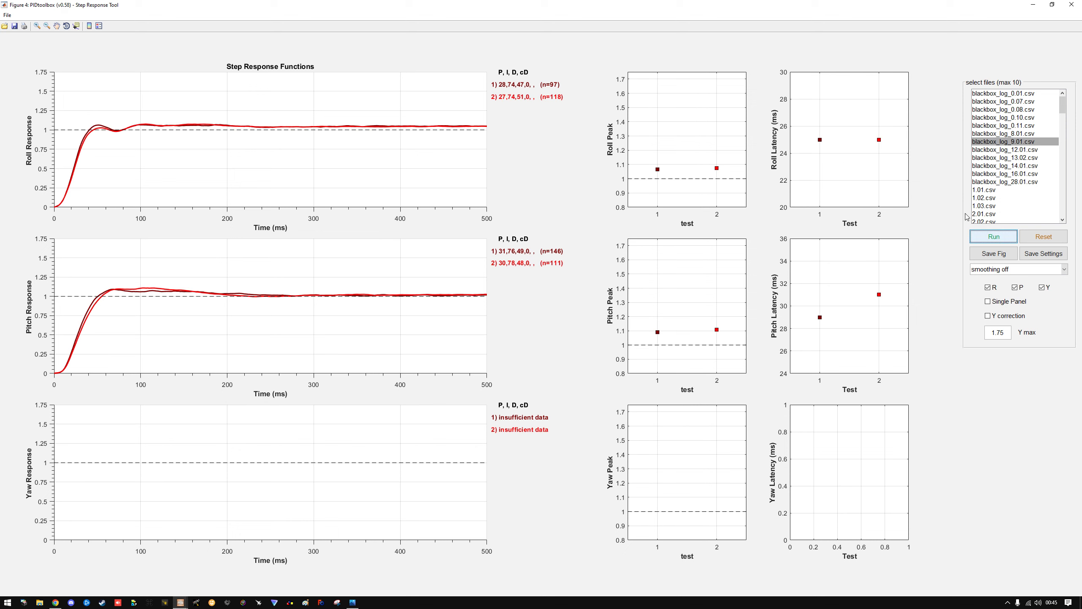
Add the step responses of blackbox_log_13.02.csv, blackbox_log_14.01.csv and blackbox_log_16.01.csv to the comparison
left_click(1015, 150)
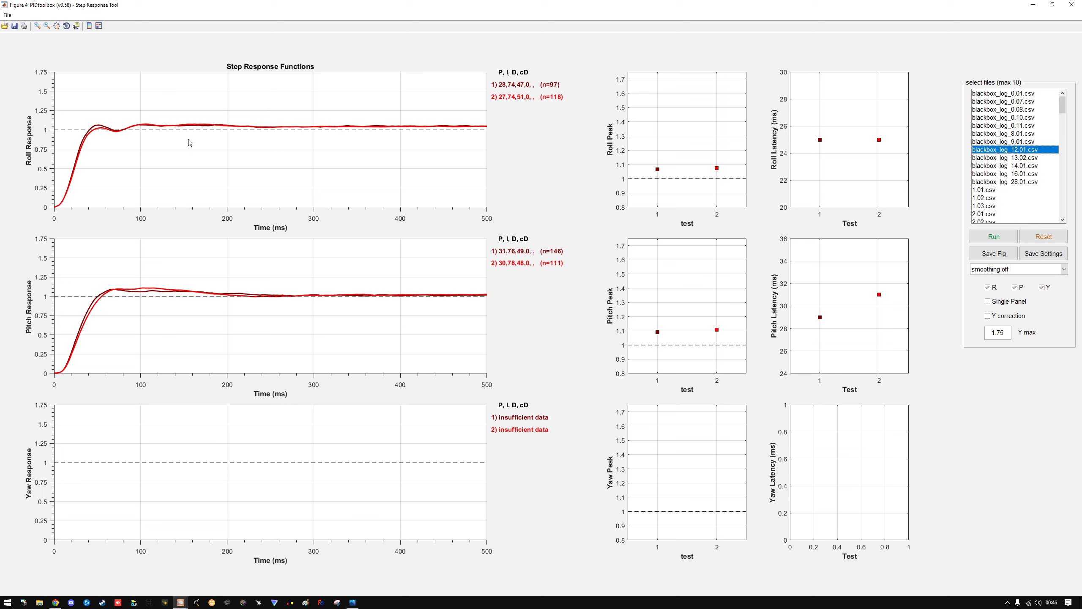
left_click(1014, 157)
left_click(994, 236)
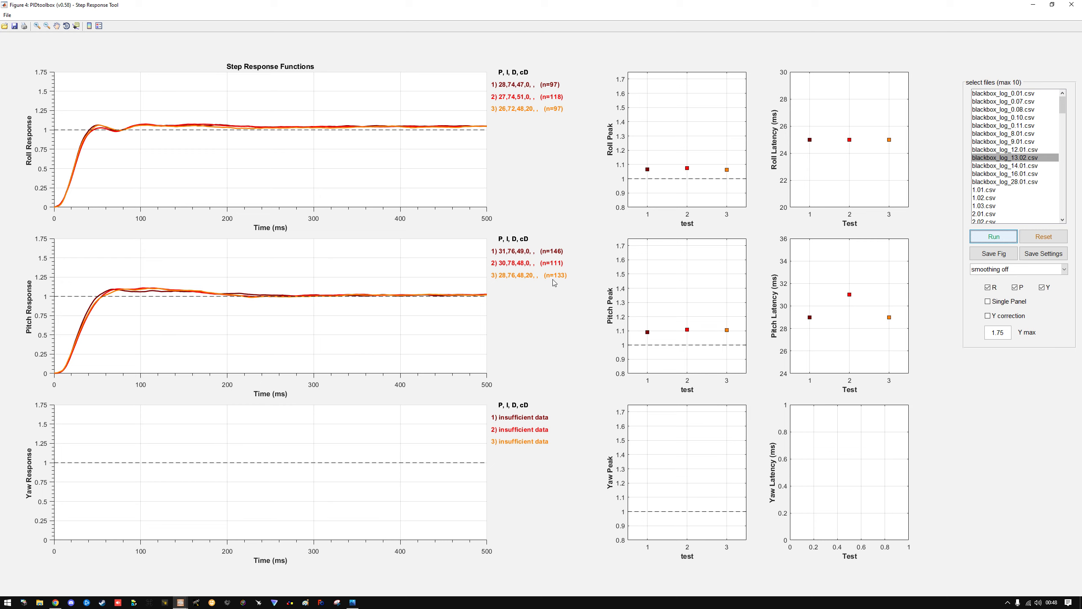
left_click(1028, 166)
left_click(995, 237)
left_click(1021, 175)
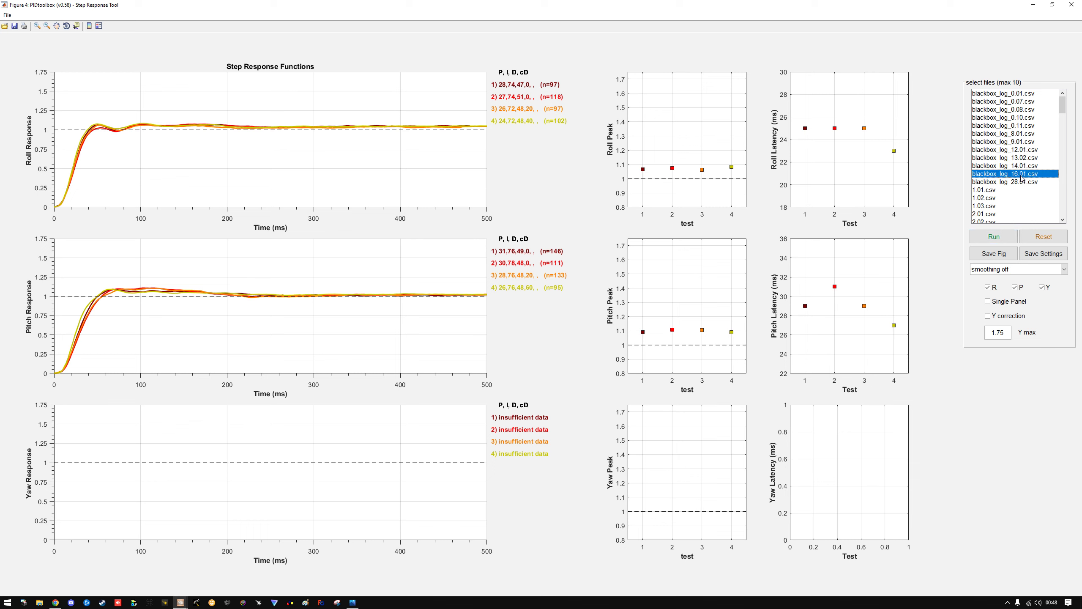
left_click(995, 238)
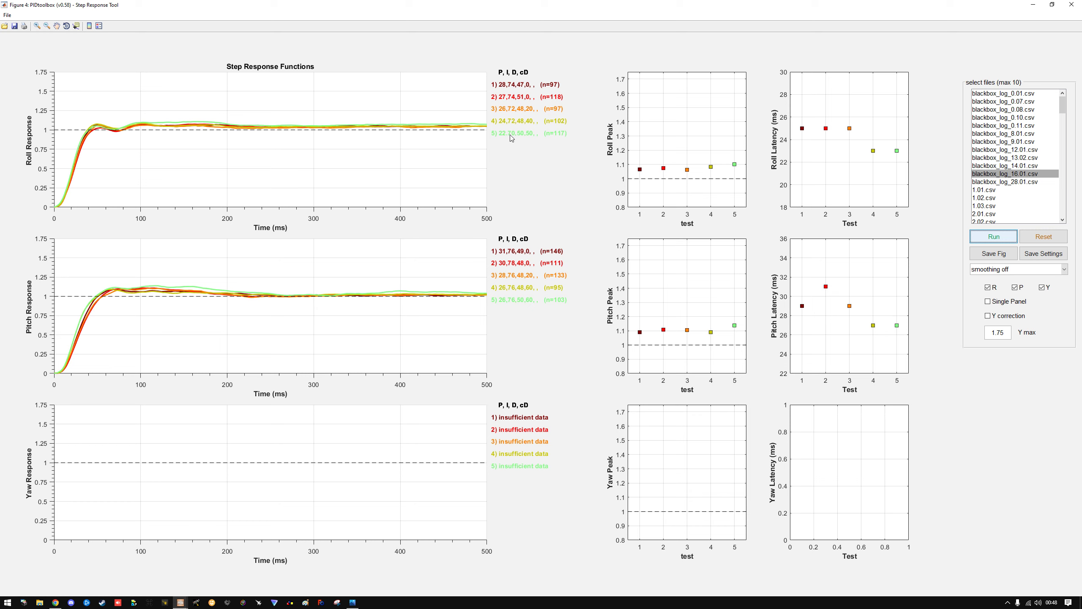
Plot blackbox_log_16.01.csv alone on cleared plots, and replace it with the step response of blackbox_log_28.01.csv
left_click(1050, 241)
left_click(997, 238)
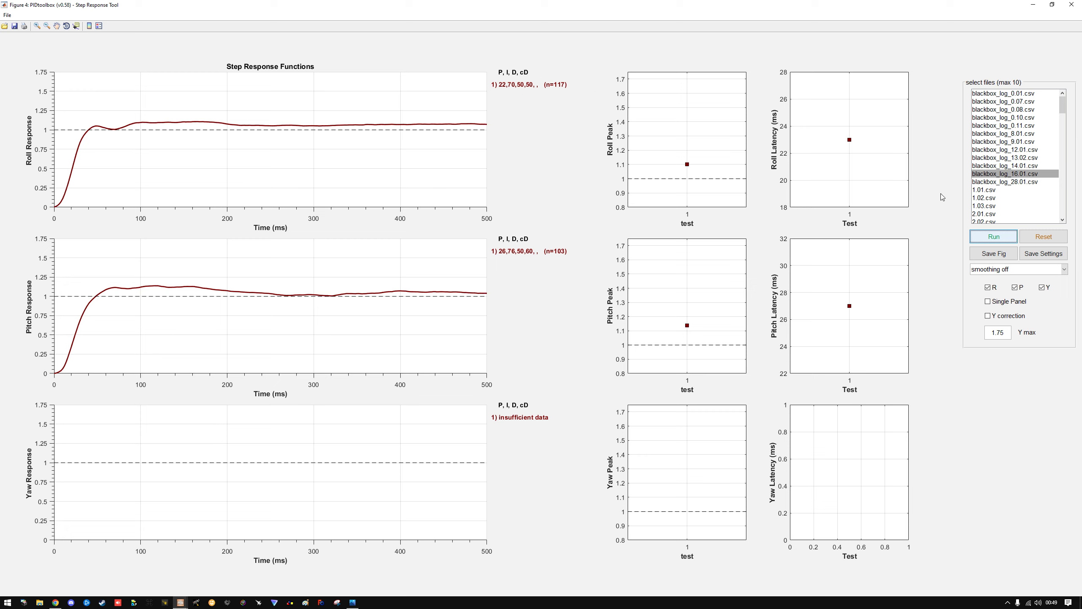
left_click(1040, 241)
left_click(1021, 182)
left_click(1006, 236)
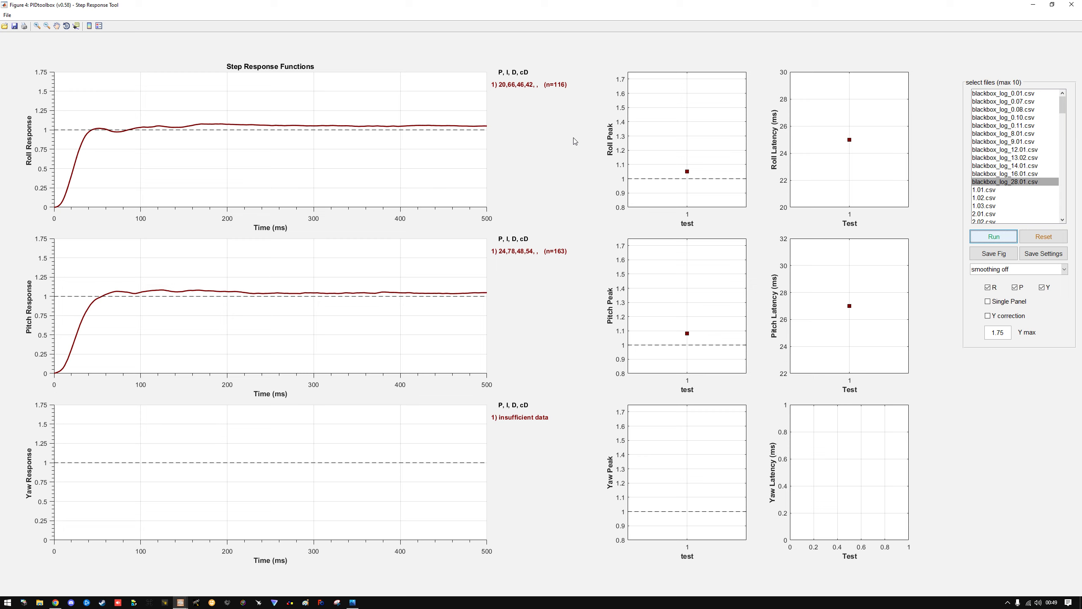
Add the step responses of 1.01.csv, 1.02.csv and 1.03.csv to the plot of blackbox_log_28.01.csv
left_click(997, 191)
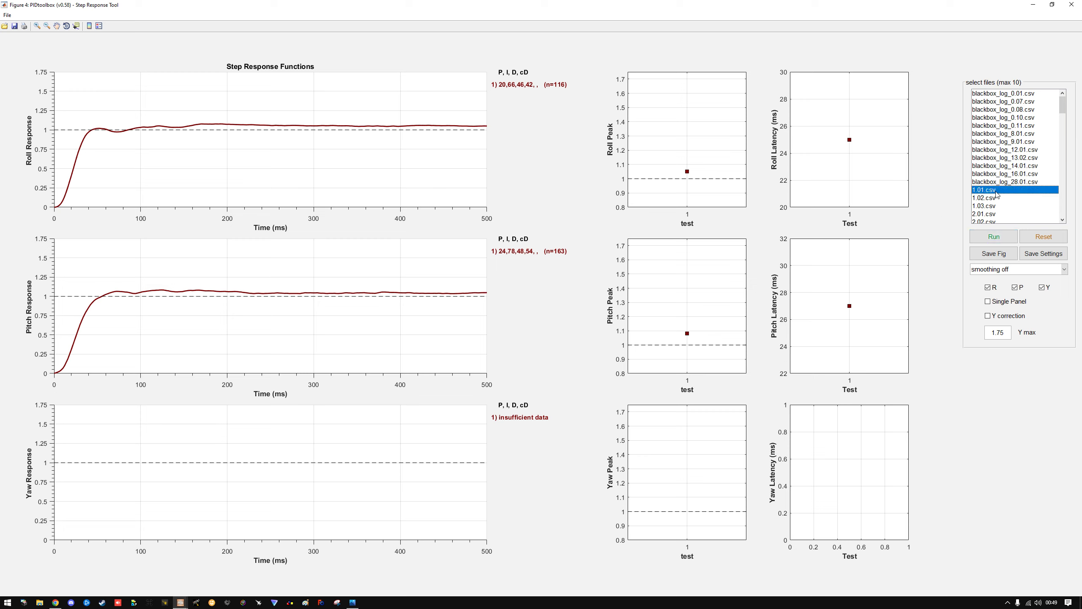
left_click(1006, 235)
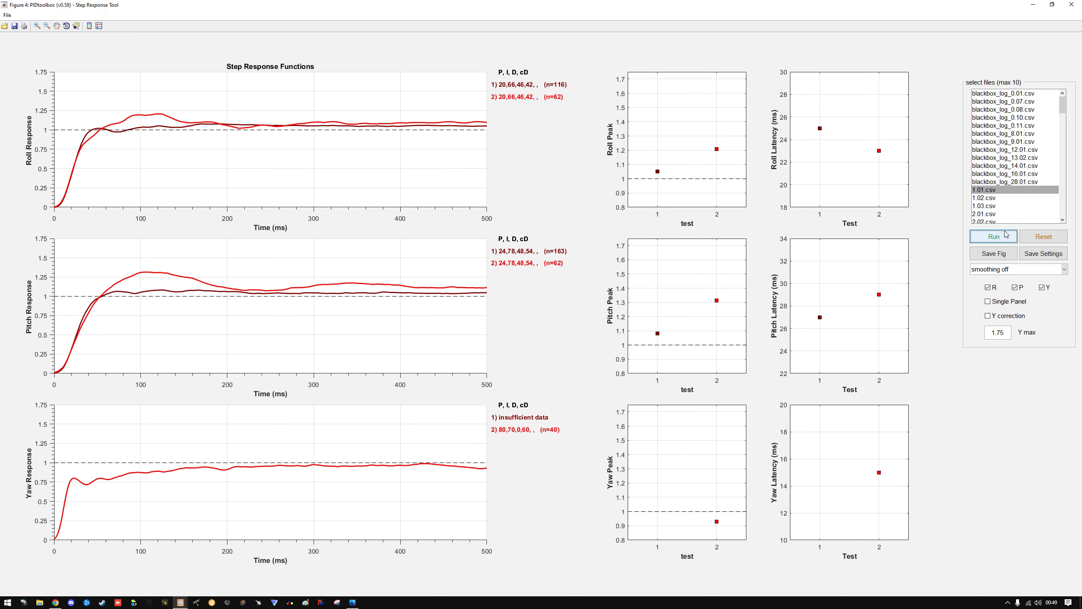
left_click(993, 198)
left_click(997, 237)
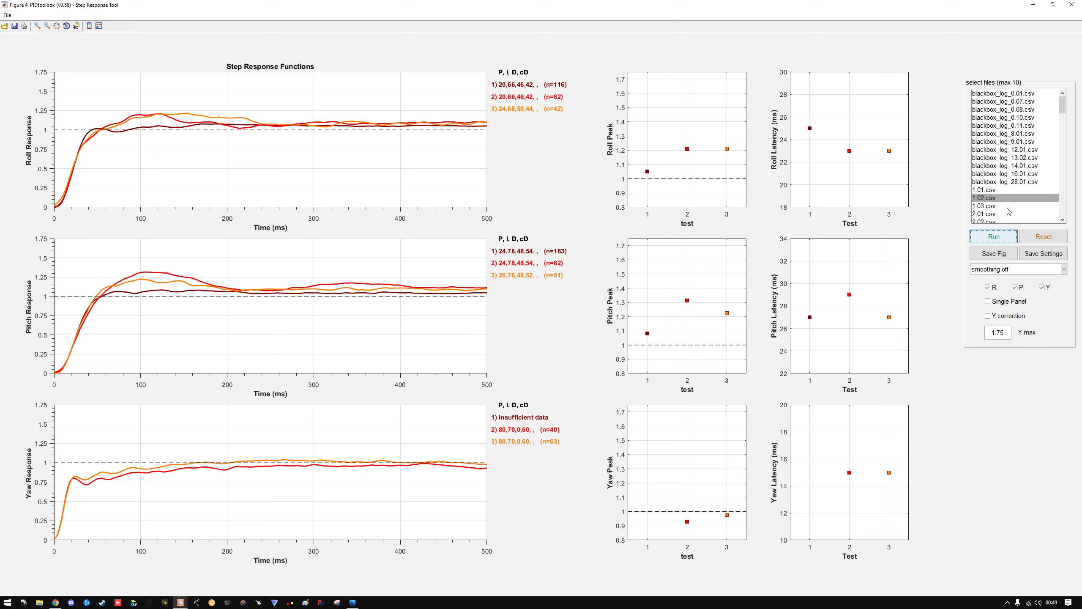
left_click(1000, 207)
left_click(995, 237)
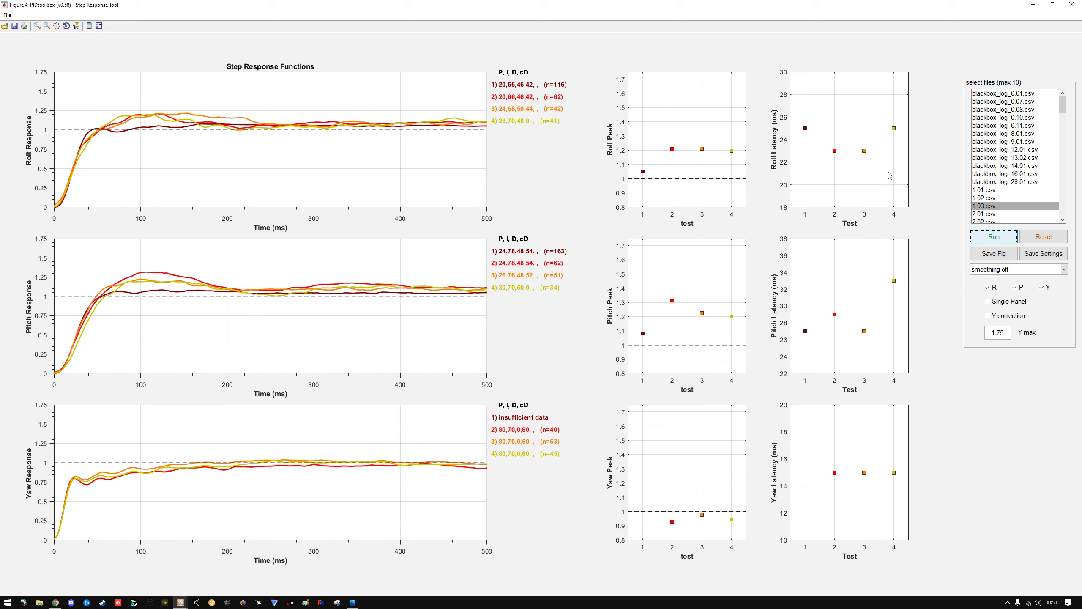
Add the step responses of 2.01.csv, 2.02.csv and 2.03.csv to the comparison
left_click_drag(1063, 111, 1064, 125)
left_click(1014, 125)
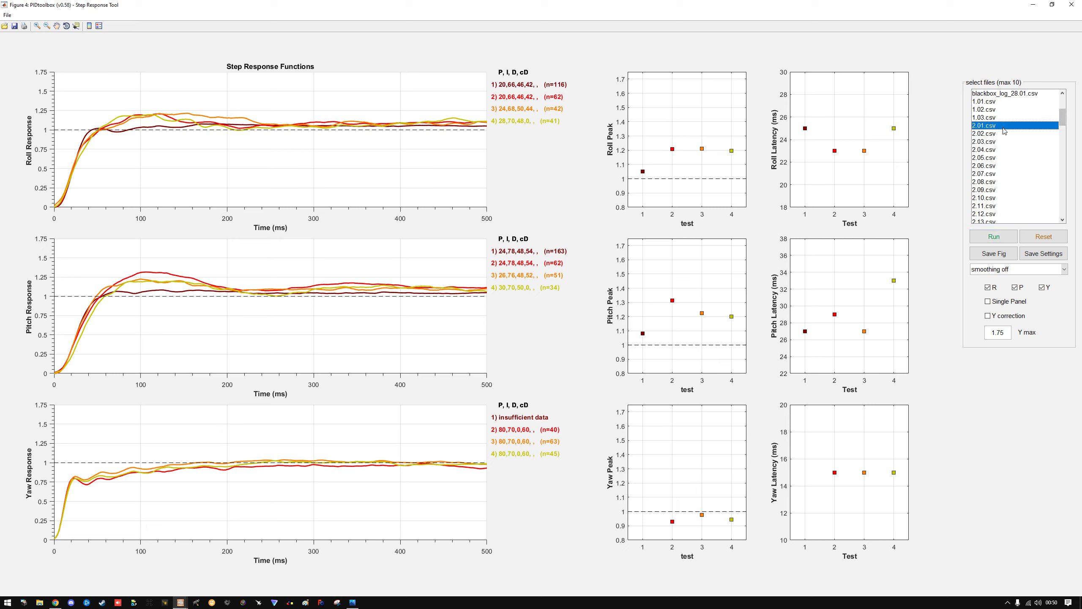
left_click(1004, 240)
left_click(1004, 239)
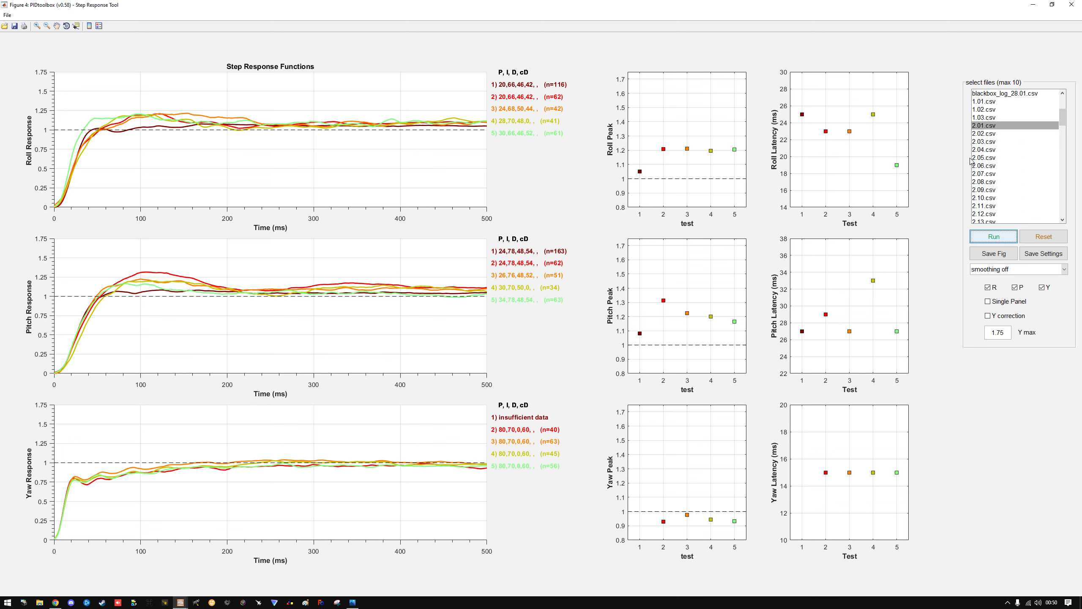
left_click(982, 134)
left_click(980, 236)
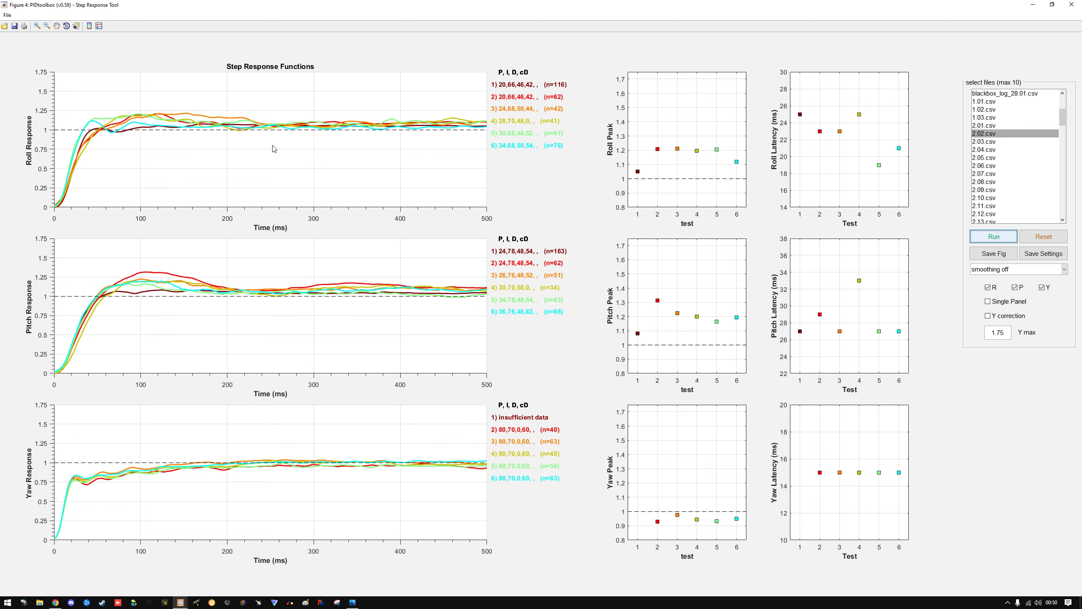
left_click(992, 143)
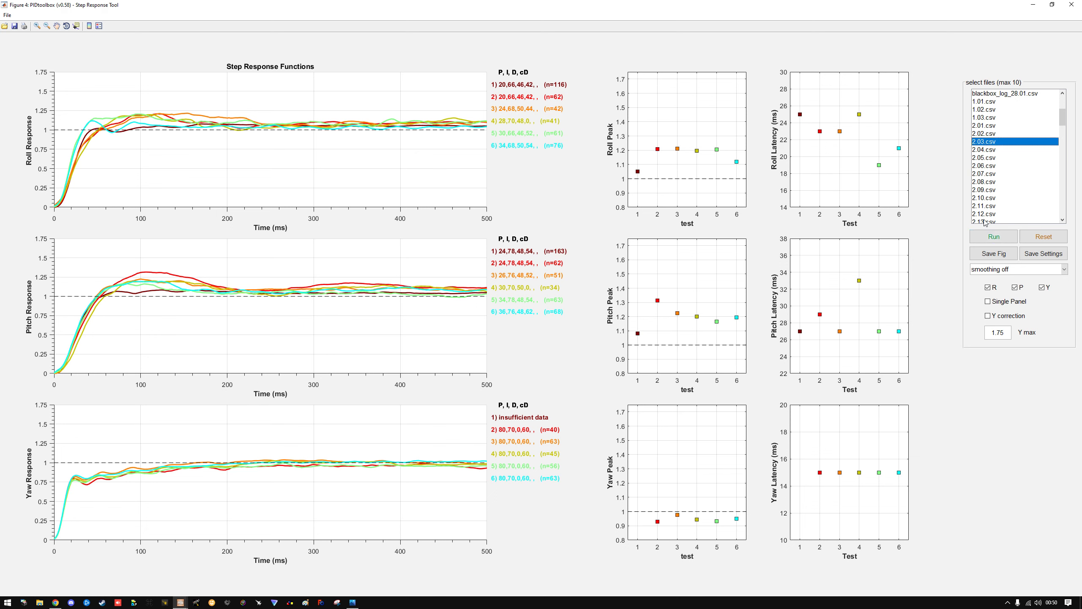
left_click(988, 236)
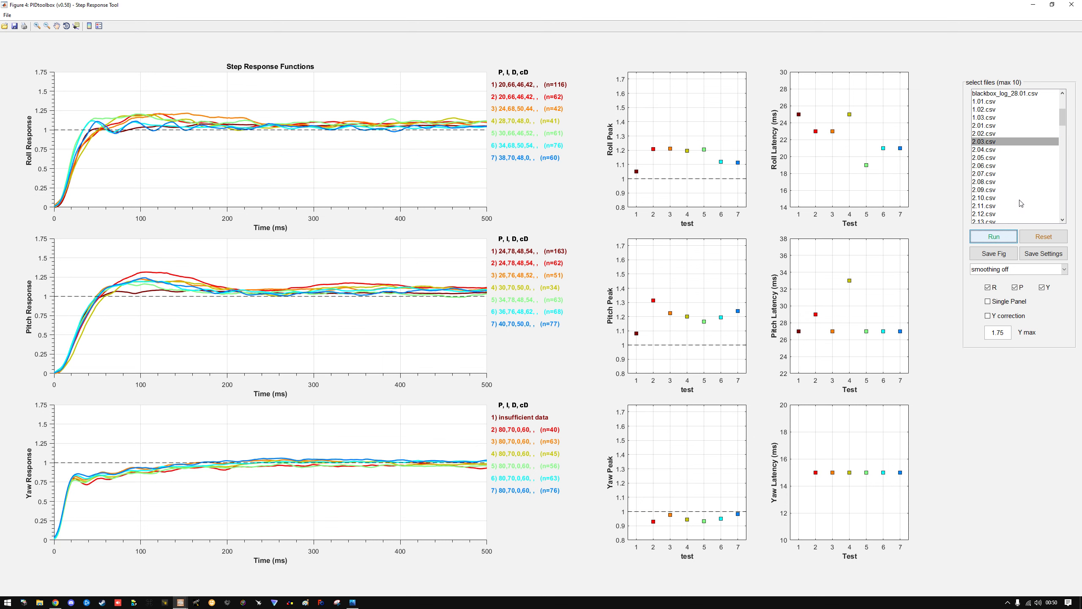
Clear the plots, run 2.03.csv alone as the new baseline and add the step response of 2.05.csv
left_click(1027, 239)
left_click(1013, 240)
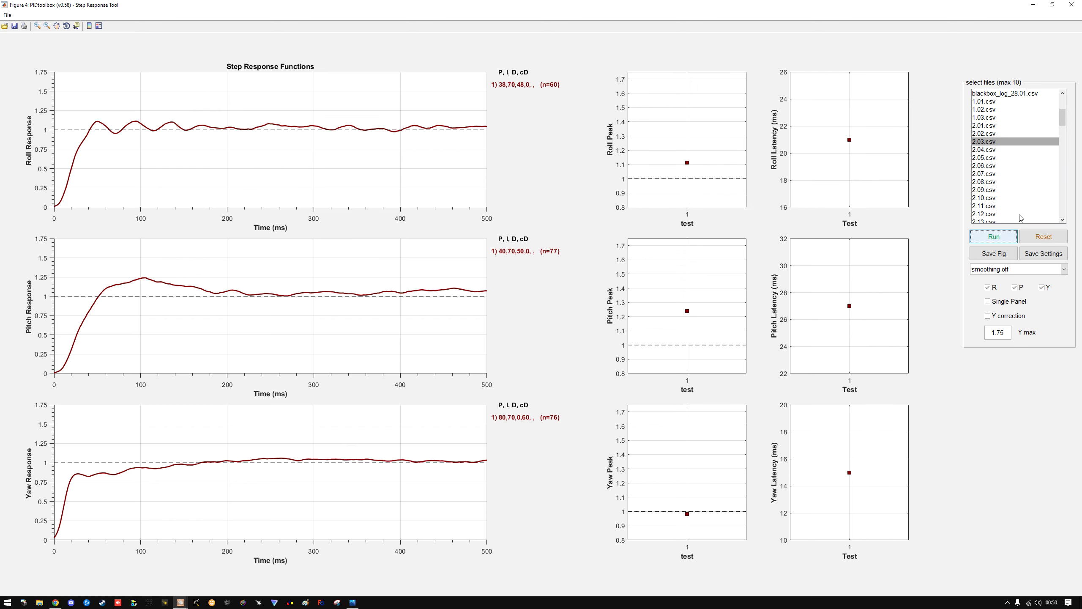
left_click(1000, 151)
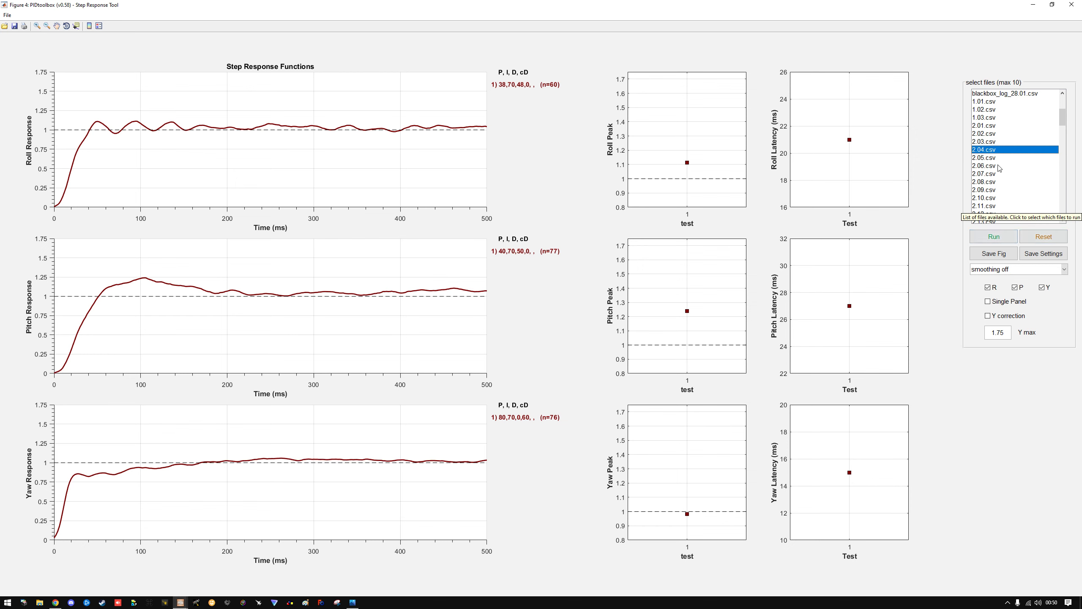
left_click(995, 158)
left_click(996, 237)
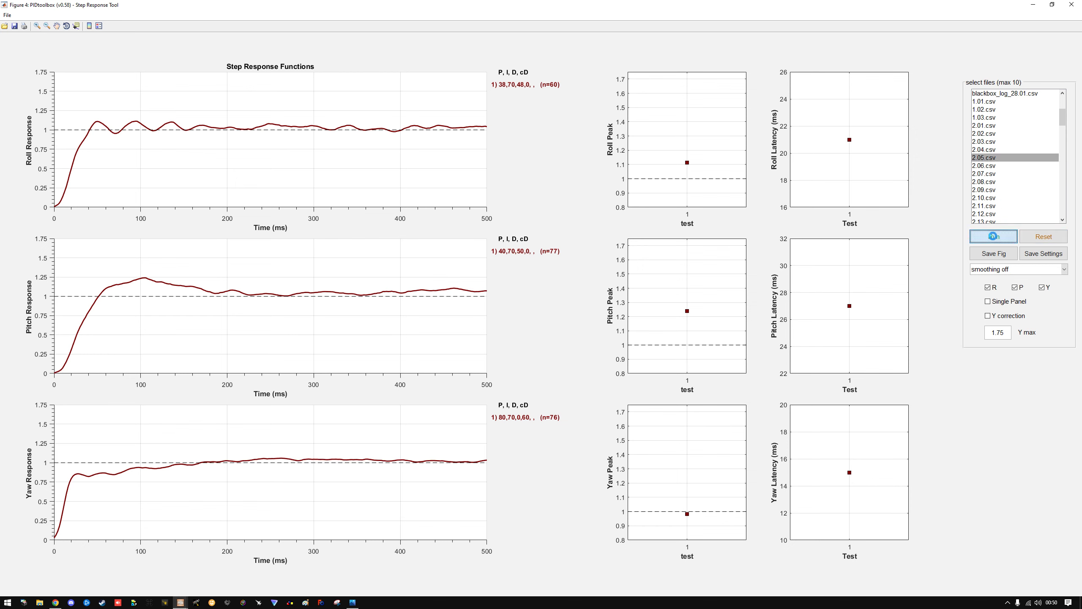
Add the step responses of 2.06.csv, 2.07.csv and 2.08.csv to the comparison
left_click(988, 165)
left_click(1000, 232)
left_click(993, 175)
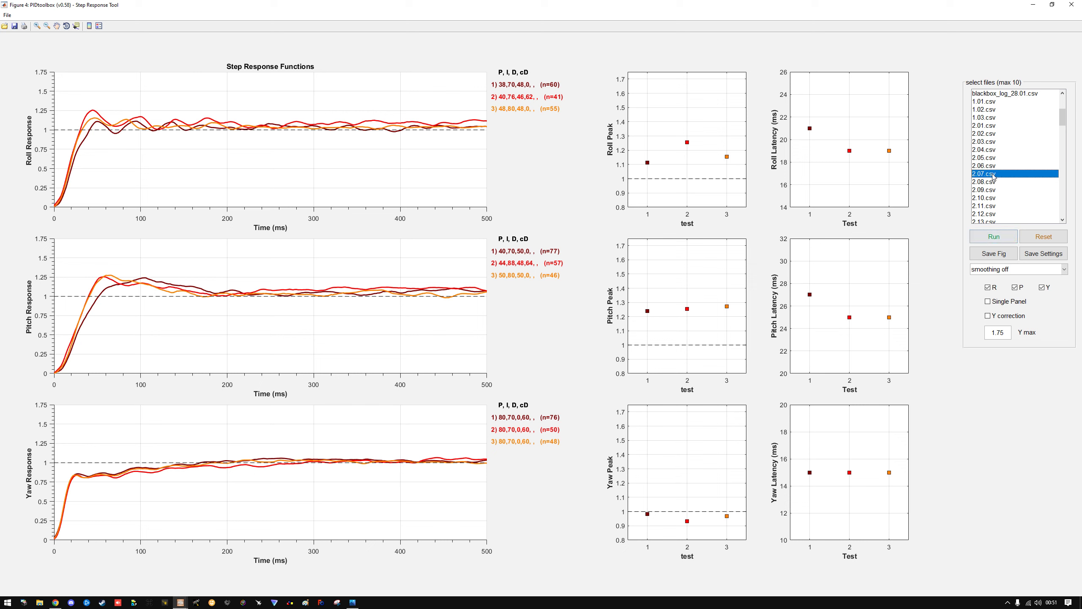
left_click(992, 238)
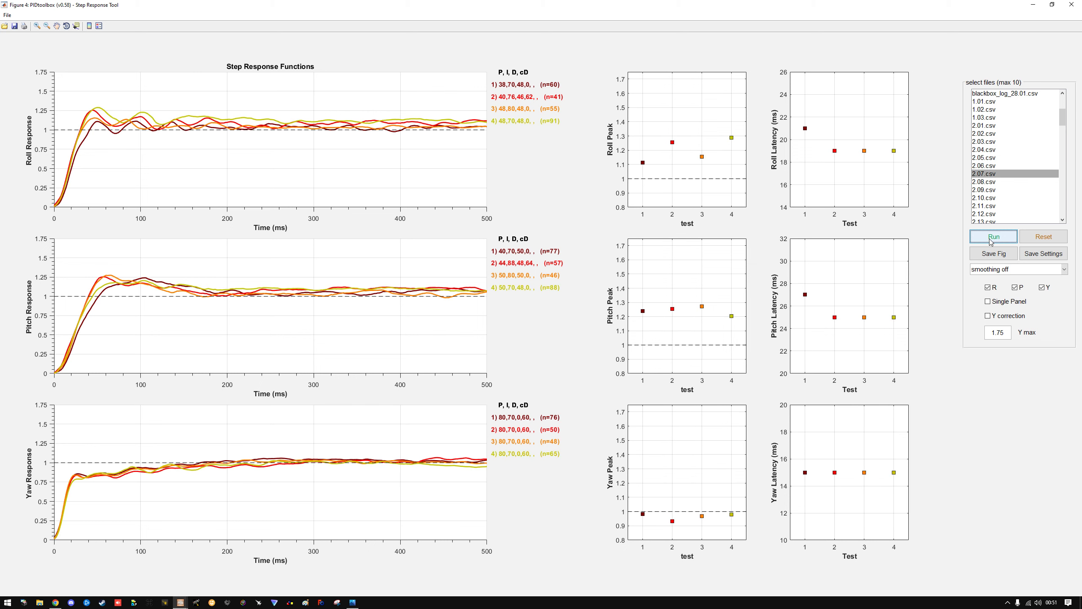
left_click(996, 182)
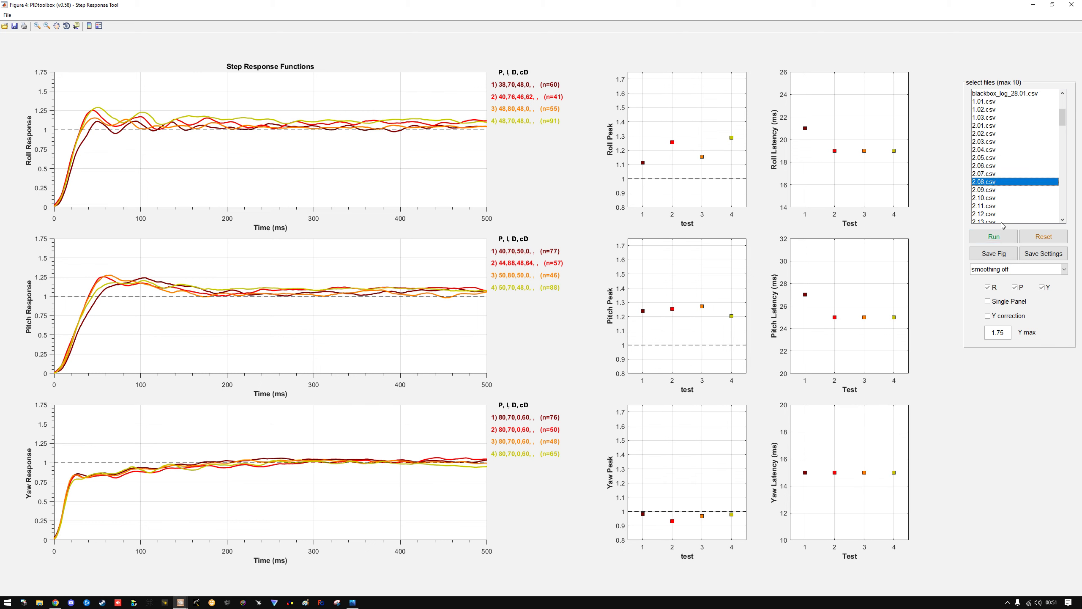
left_click(1002, 236)
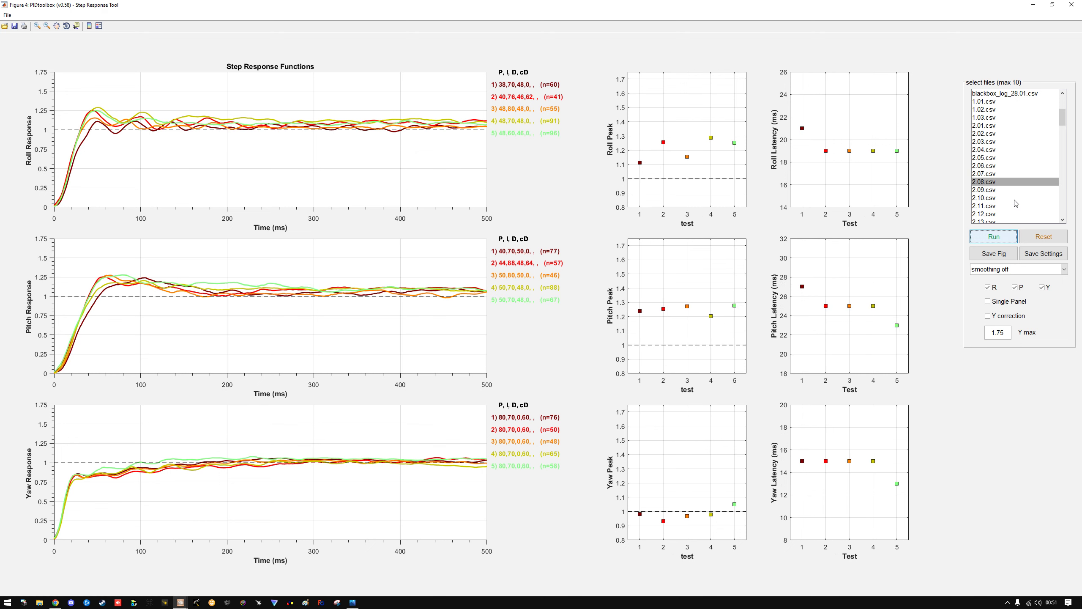
Add the step responses of 3.02.csv, 3.03.csv and 3.04.csv to the comparison
left_click_drag(1065, 120, 1064, 134)
left_click(991, 165)
left_click(997, 236)
left_click(991, 173)
left_click(997, 236)
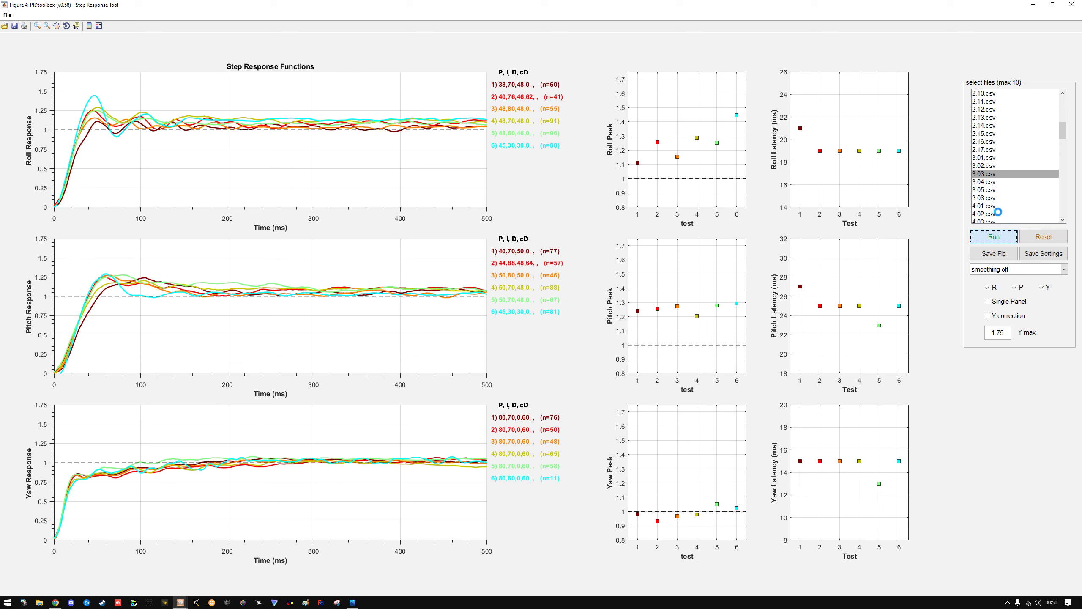
left_click(997, 182)
left_click(1003, 237)
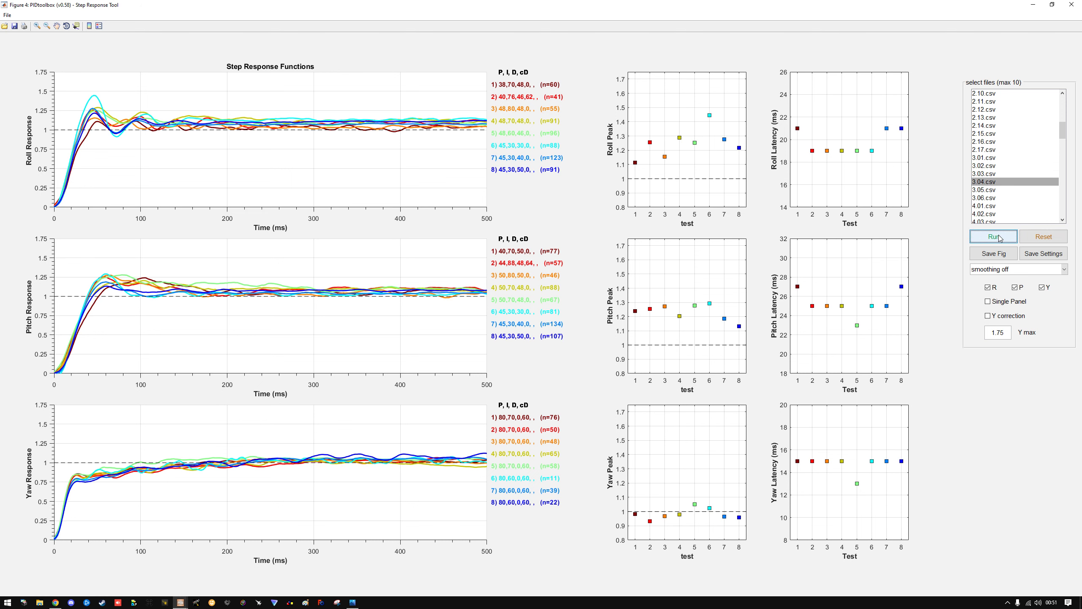
Clear the plots, run 3.04.csv alone as the baseline and add the step response of 3.05.csv
left_click(1026, 238)
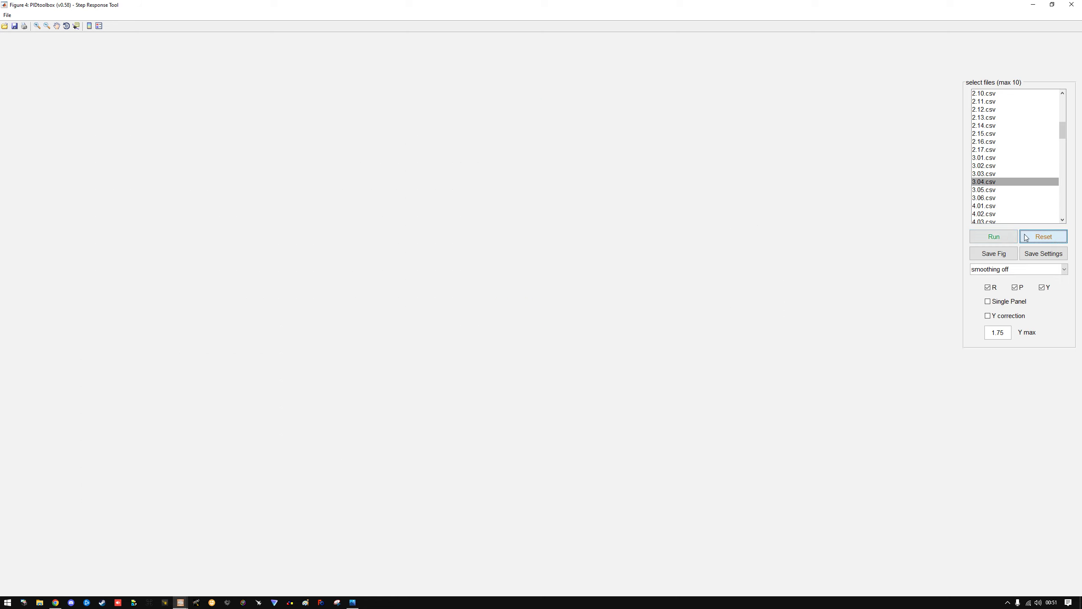
left_click(1003, 237)
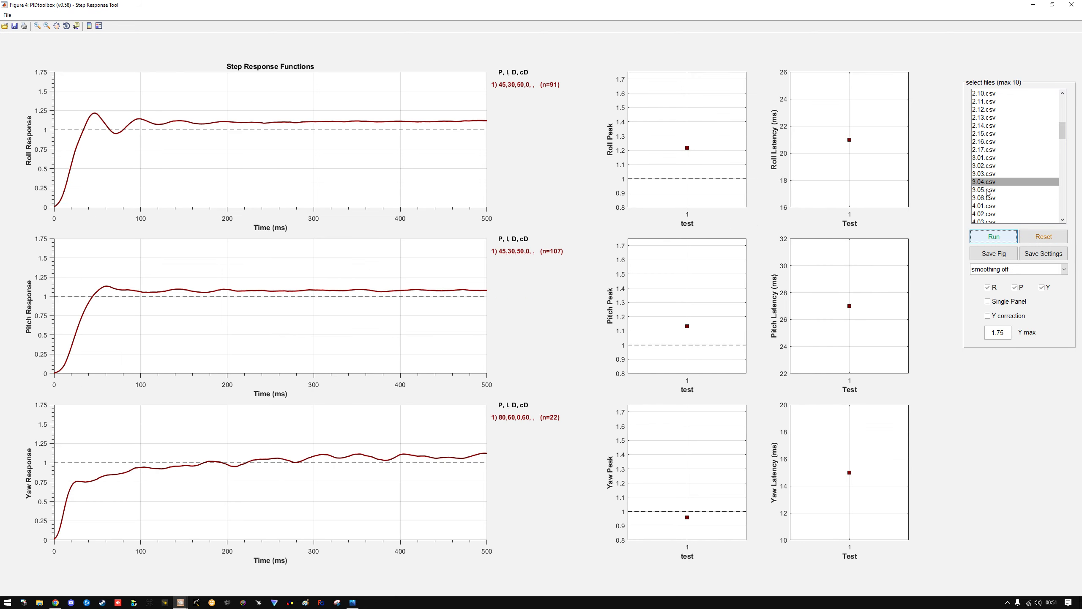
left_click(987, 190)
left_click(994, 238)
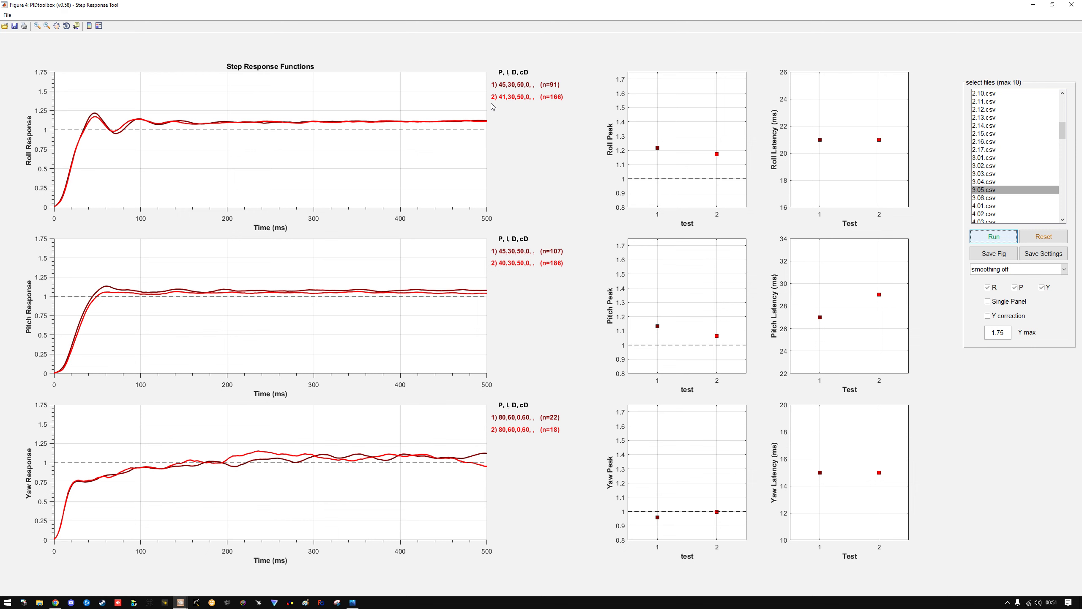
left_click_drag(1081, 88, 1081, 59)
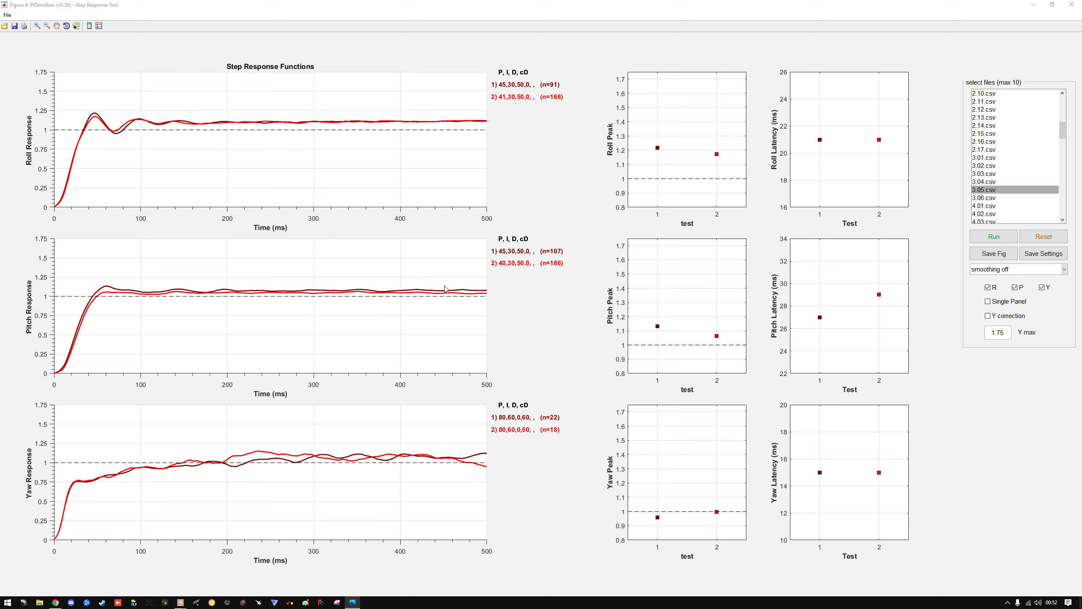
Clear the plots and run the step responses of 4.01.csv through 5.08.csv together
scroll(1003, 187, "down", 4)
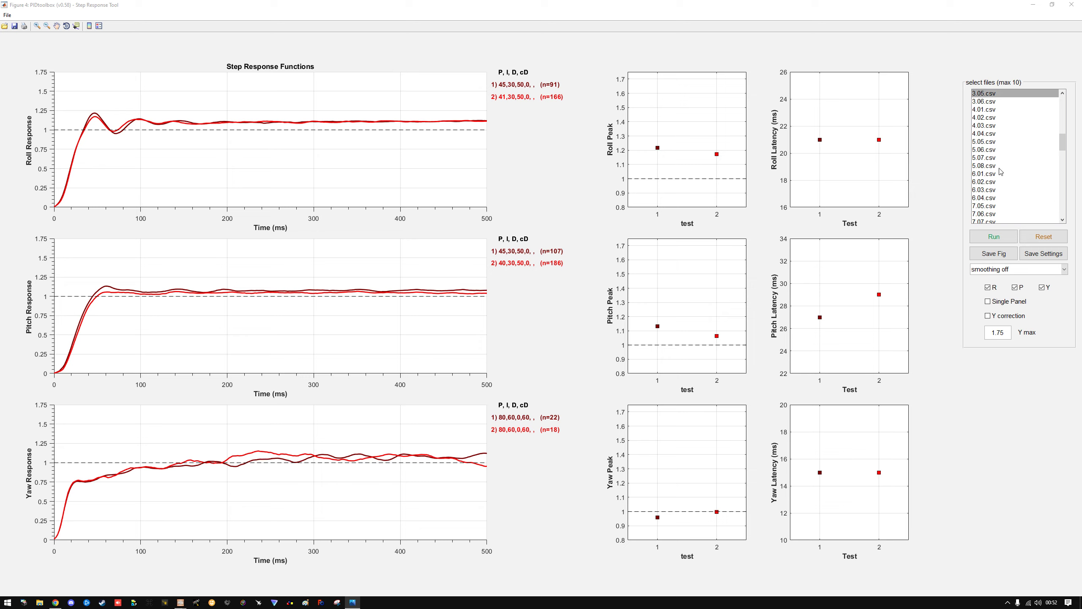
left_click(1032, 242)
left_click(990, 112)
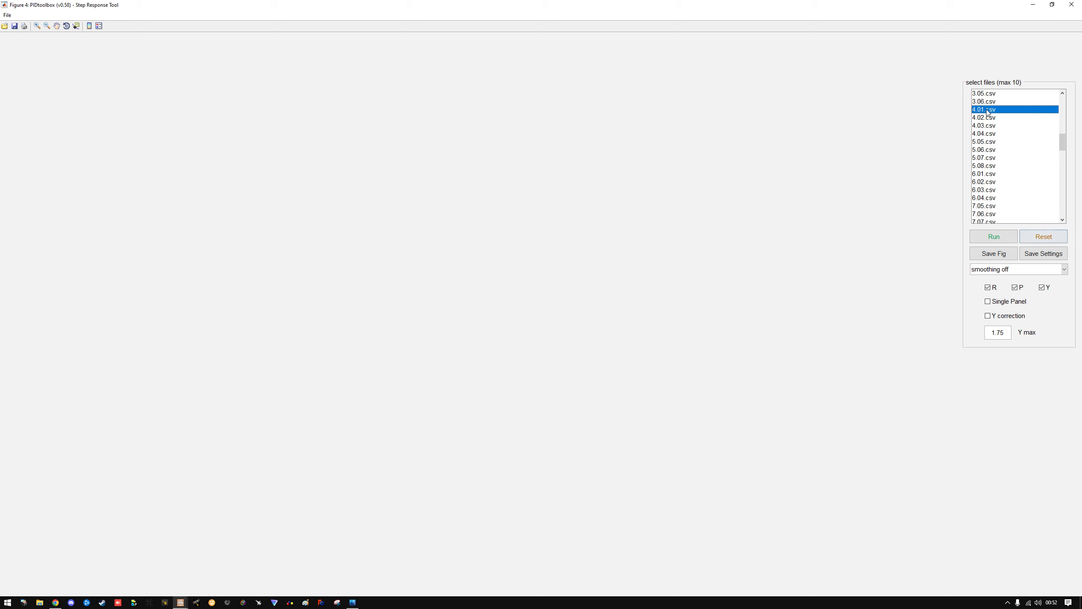
left_click(985, 134, "shift")
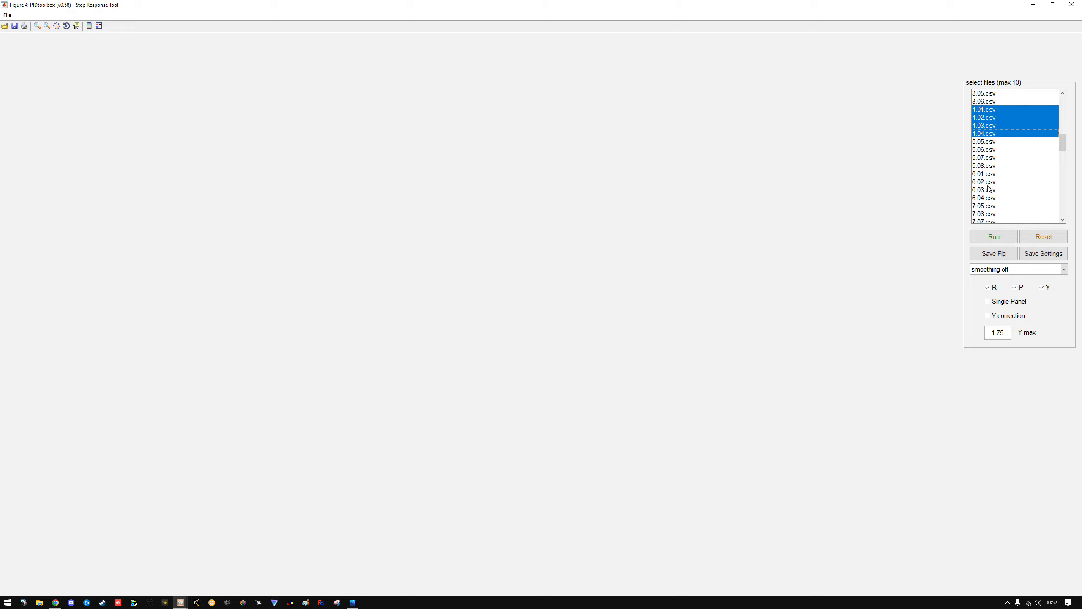
left_click(984, 166, "shift")
left_click(994, 236)
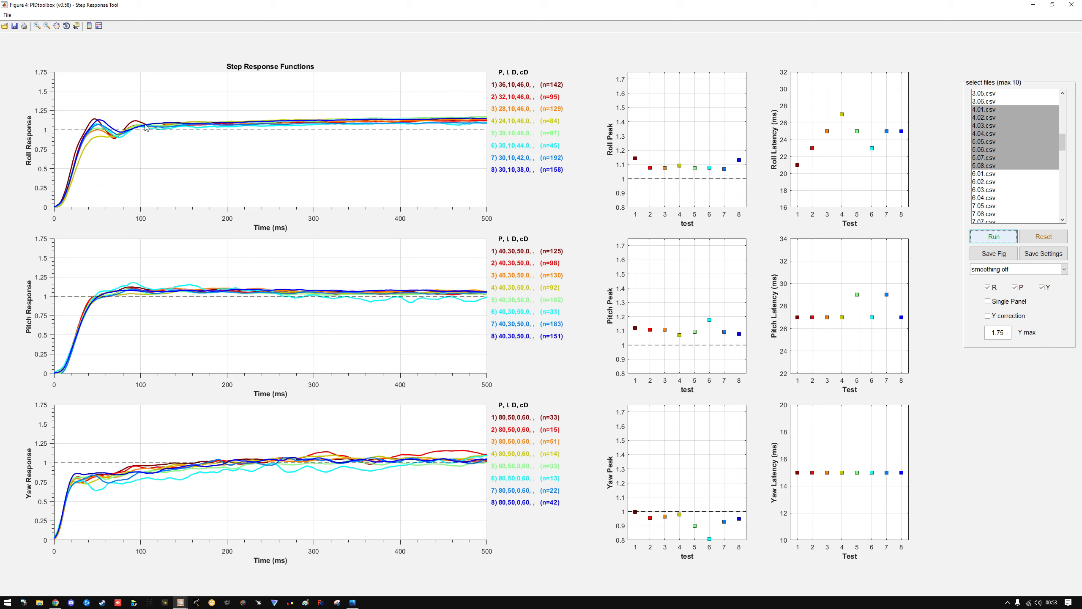
Clear the plots and run the step responses of 4.01.csv, 4.02.csv and 4.03.csv one after another
left_click(1042, 238)
left_click(987, 234)
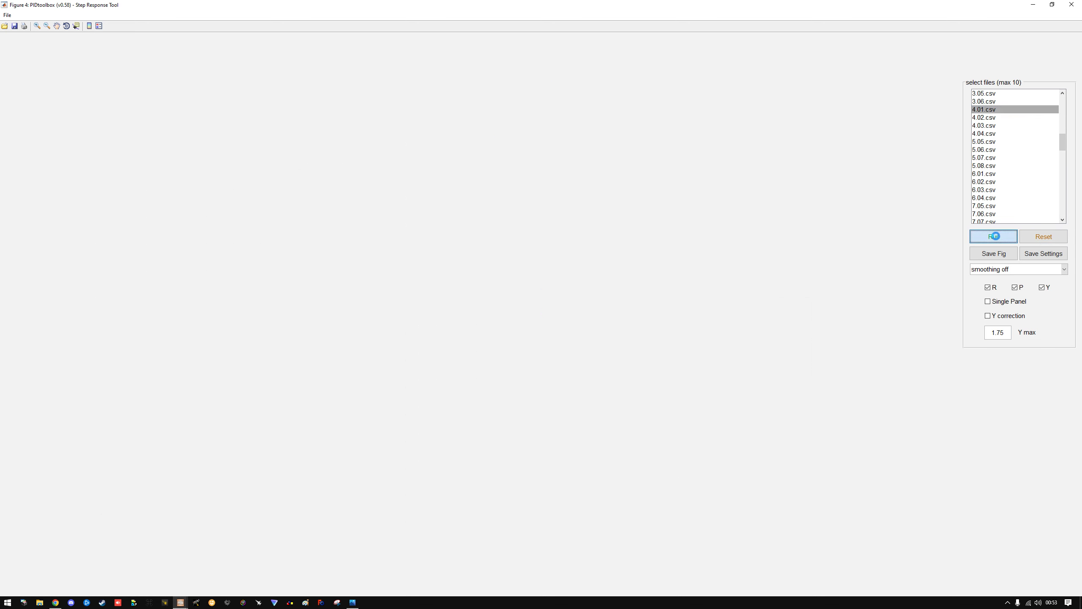
left_click(1005, 243)
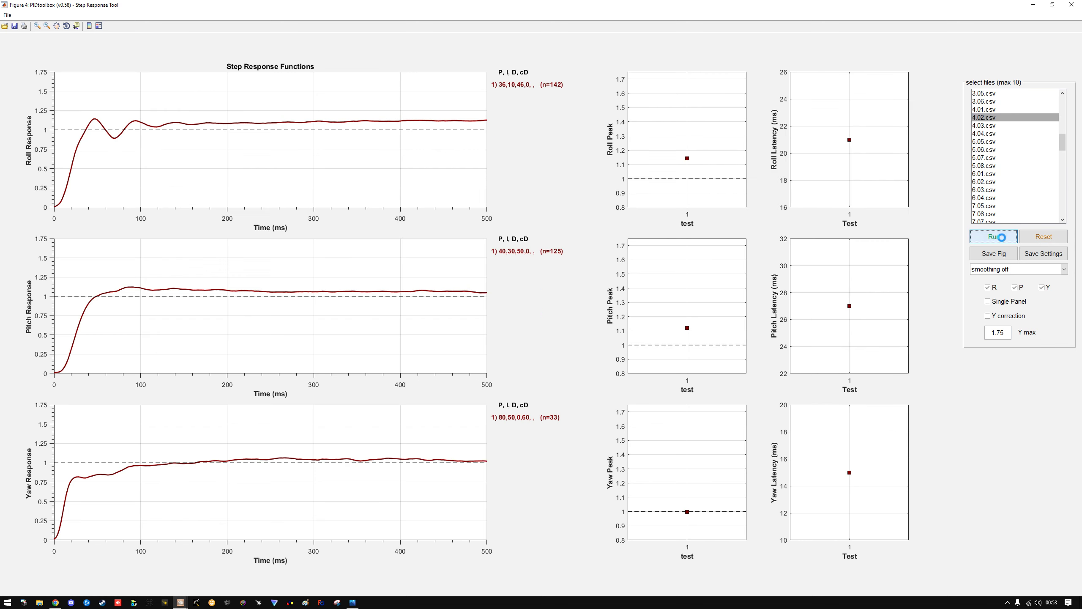
left_click(1001, 125)
left_click(1003, 237)
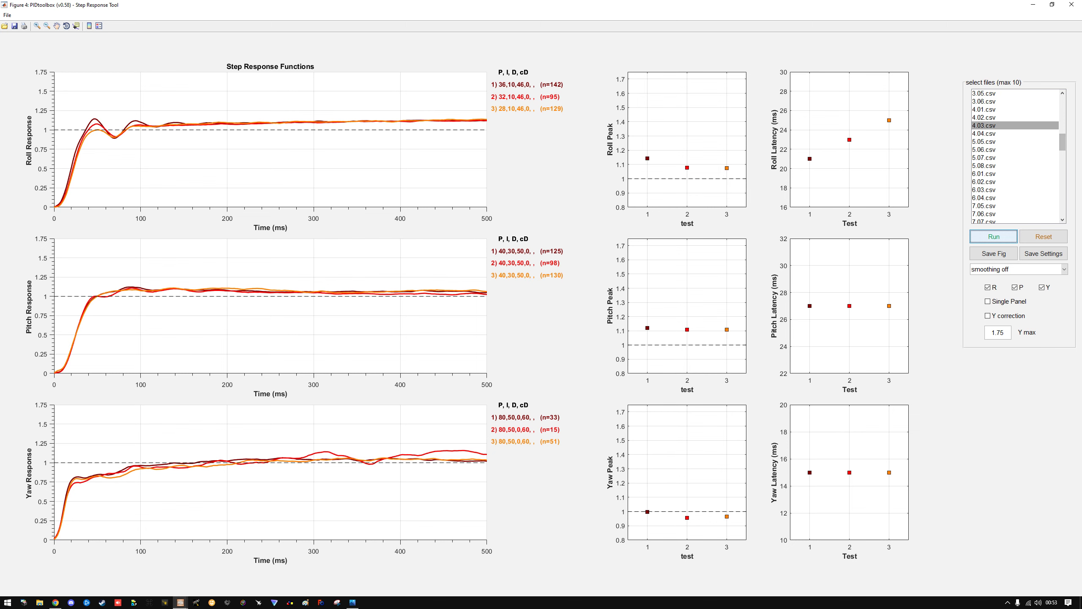
Bring the reference image pid_settings_effect-2.png over the plots, compare its Kp and Ti response curves, and move it away
left_click_drag(1081, 56, 249, 53)
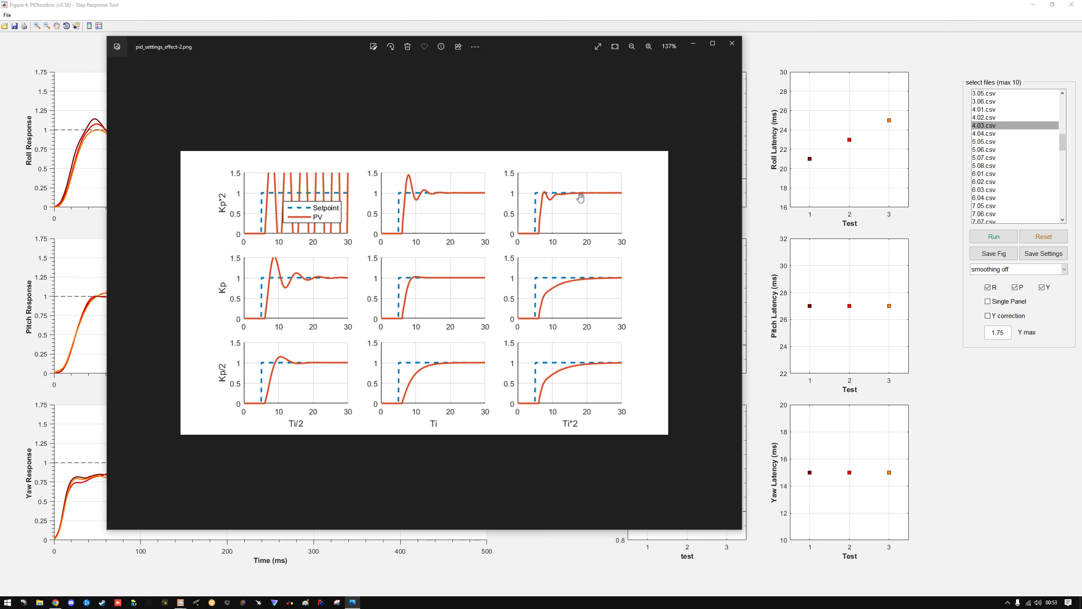
left_click_drag(277, 47, 1081, 55)
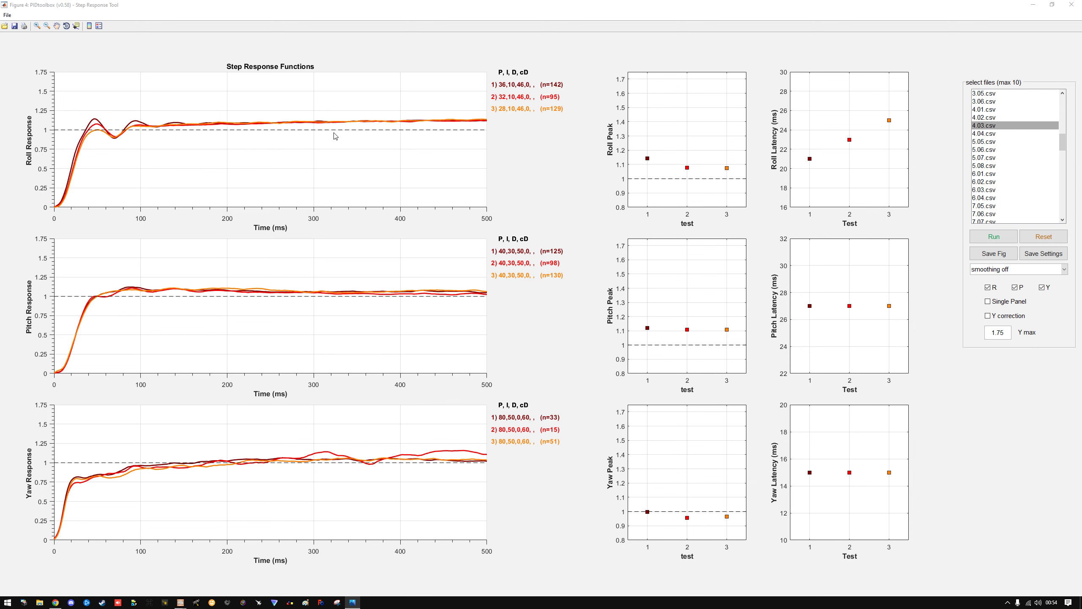
left_click_drag(1081, 99, 1081, 68)
Add the step response of 4.04.csv to the comparison, then clear the plots and run 4.04.csv alone
left_click(987, 134)
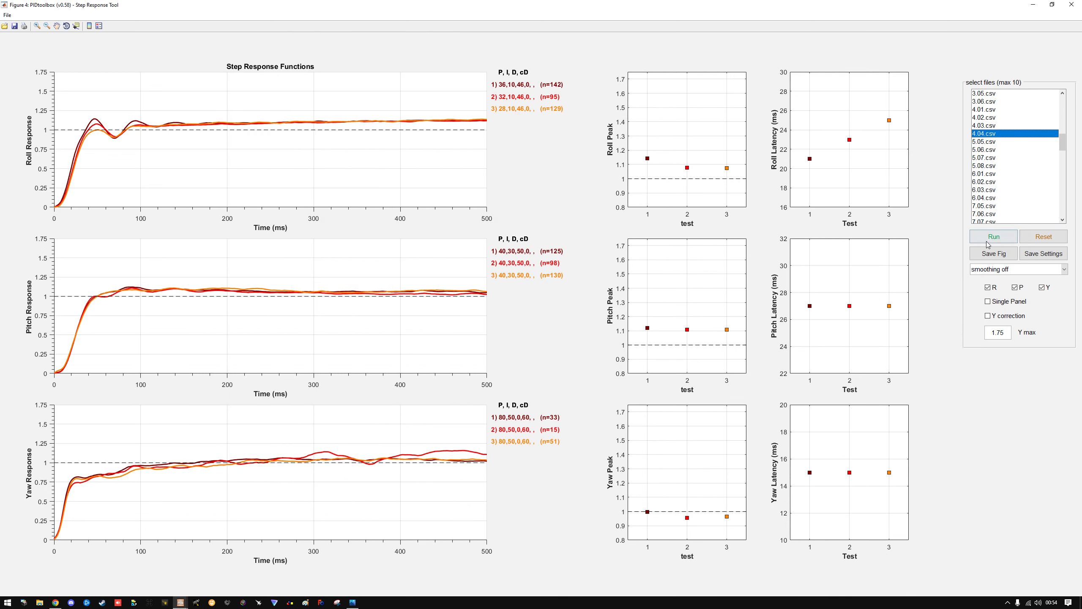
left_click(997, 238)
left_click(1043, 237)
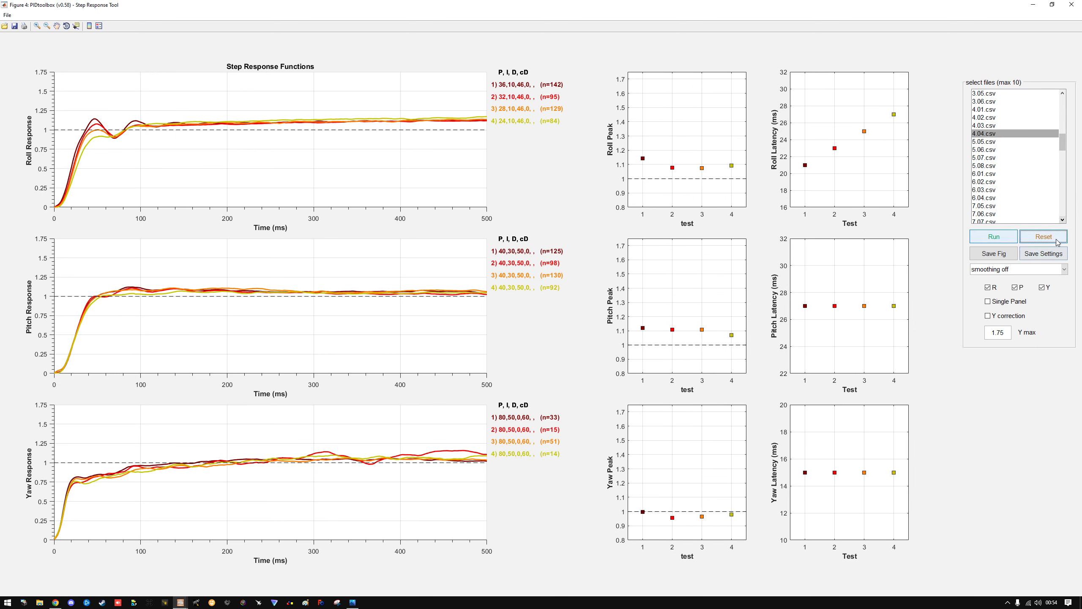
left_click(999, 238)
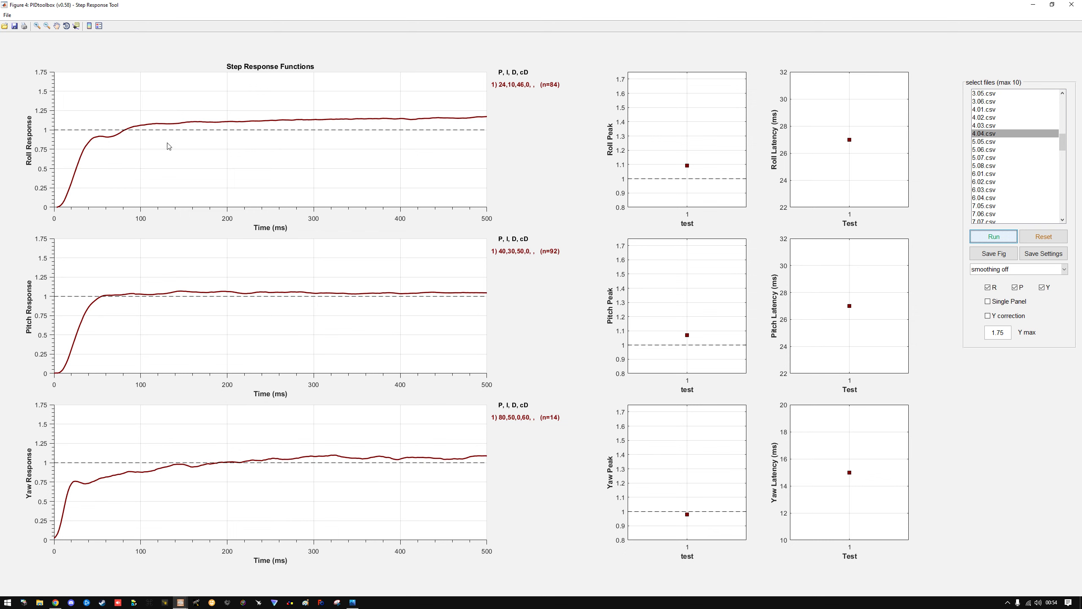
Check the 4.04.csv response shape against the reference image pid_settings_effect-2.png and move the image out of the way
left_click(352, 602)
left_click_drag(376, 136, 249, 80)
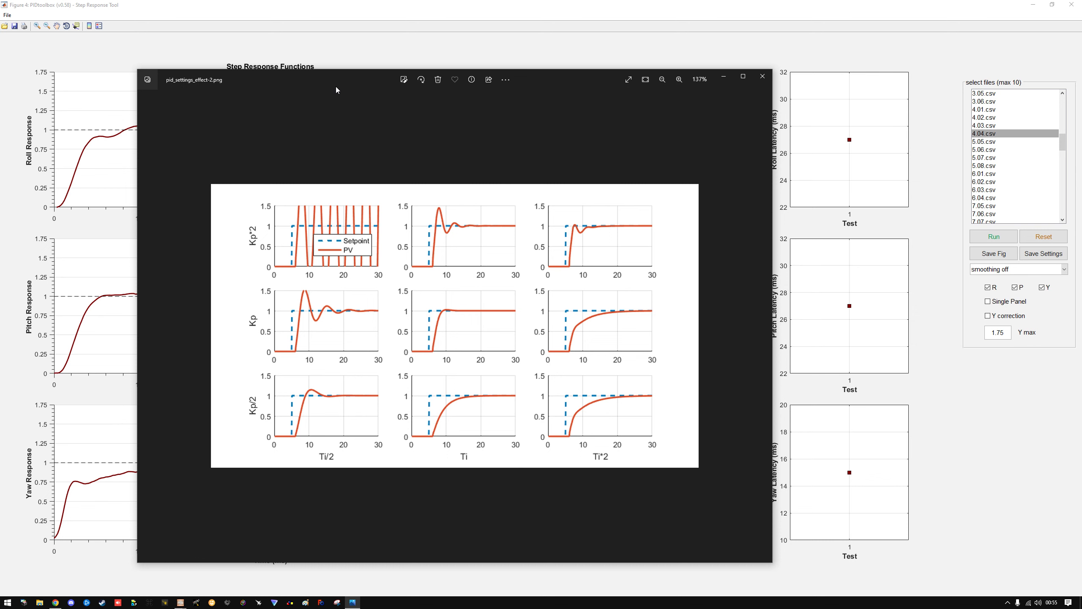
left_click_drag(339, 90, 1081, 89)
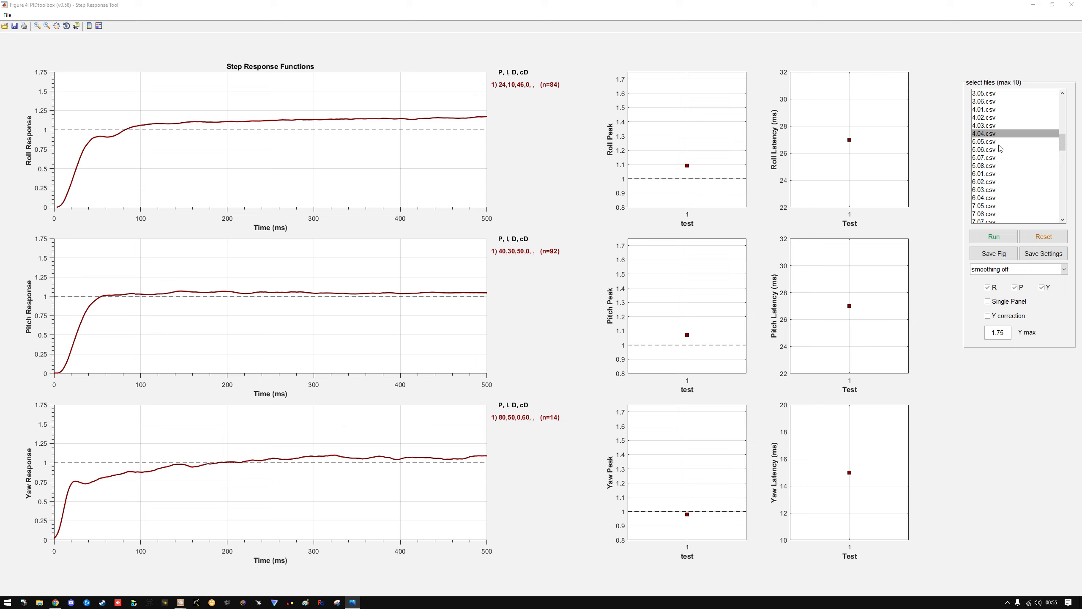
Clear the plots, run 5.05.csv alone, and add the step responses of 5.05.csv through 5.08.csv
left_click(1047, 236)
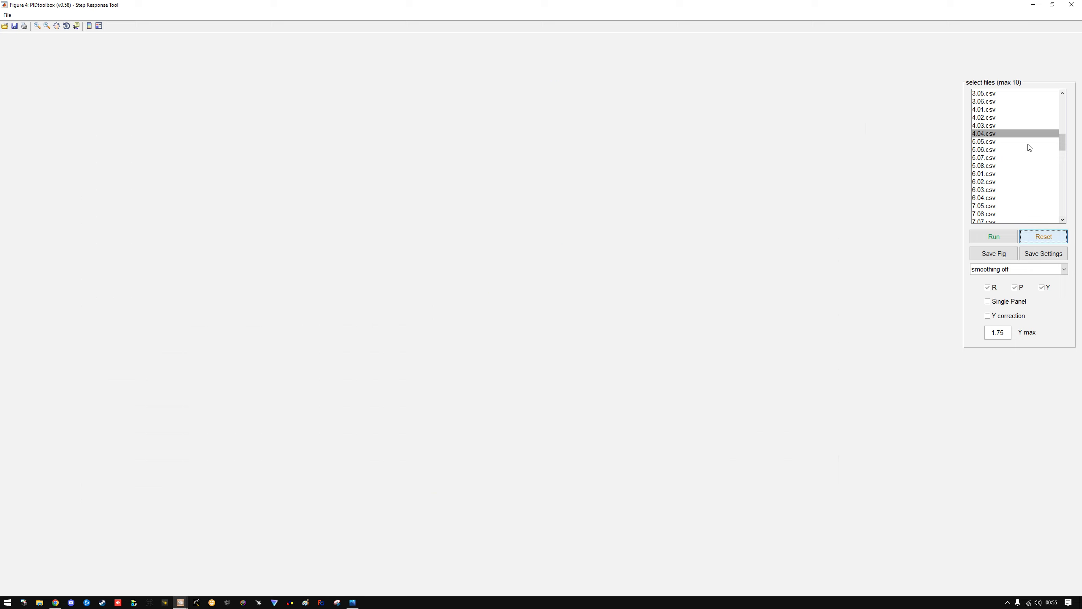
left_click(1000, 142)
left_click(1000, 237)
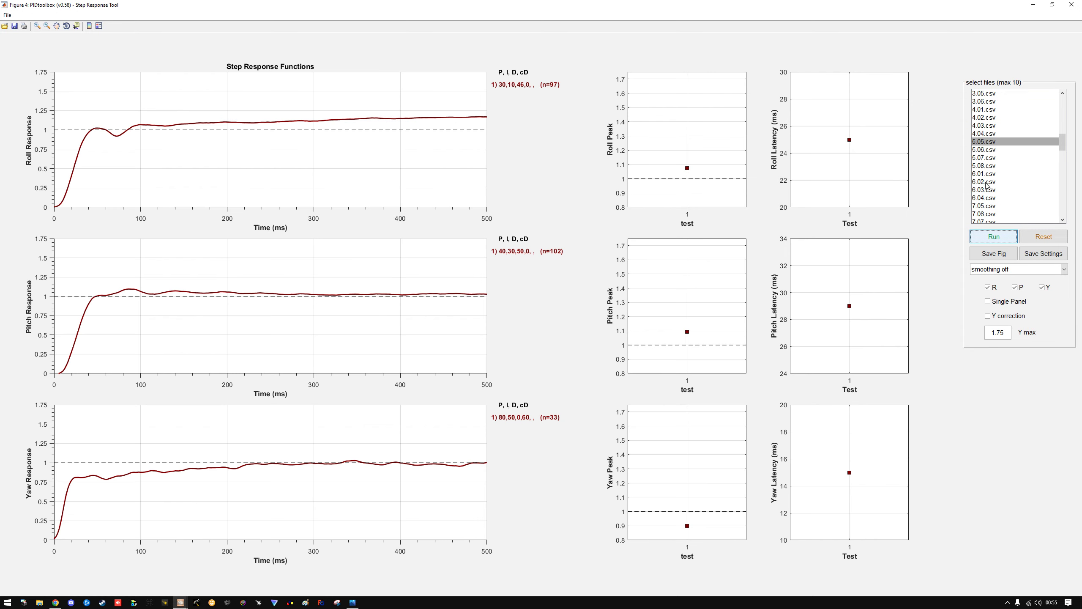
left_click(990, 167, "shift")
left_click(1006, 237)
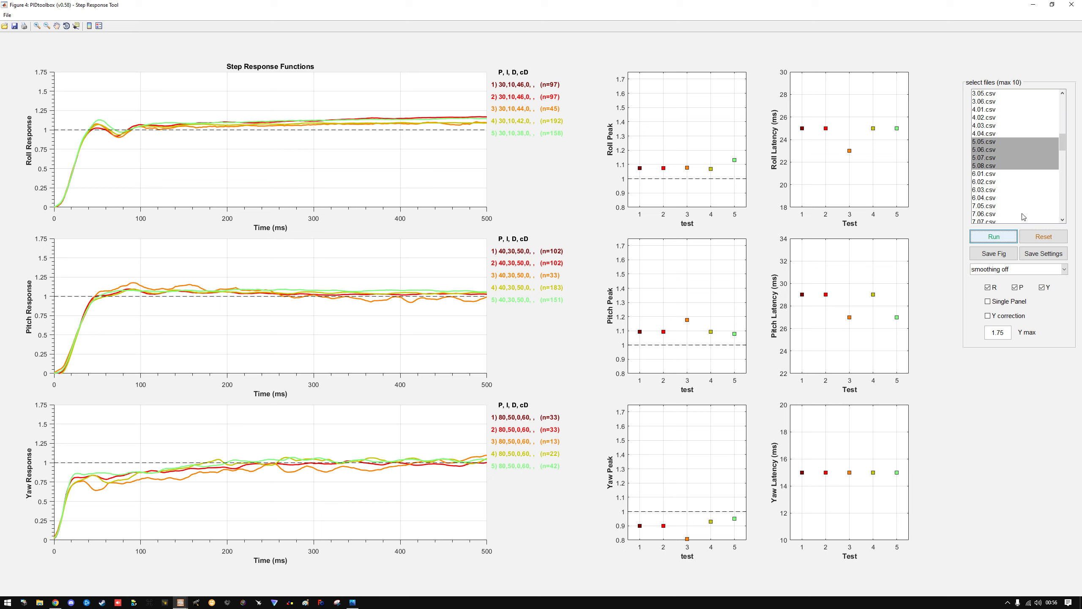
Clear the plots and run 6.01.csv through 6.04.csv together, then isolate the step response of 6.03.csv
left_click(1039, 240)
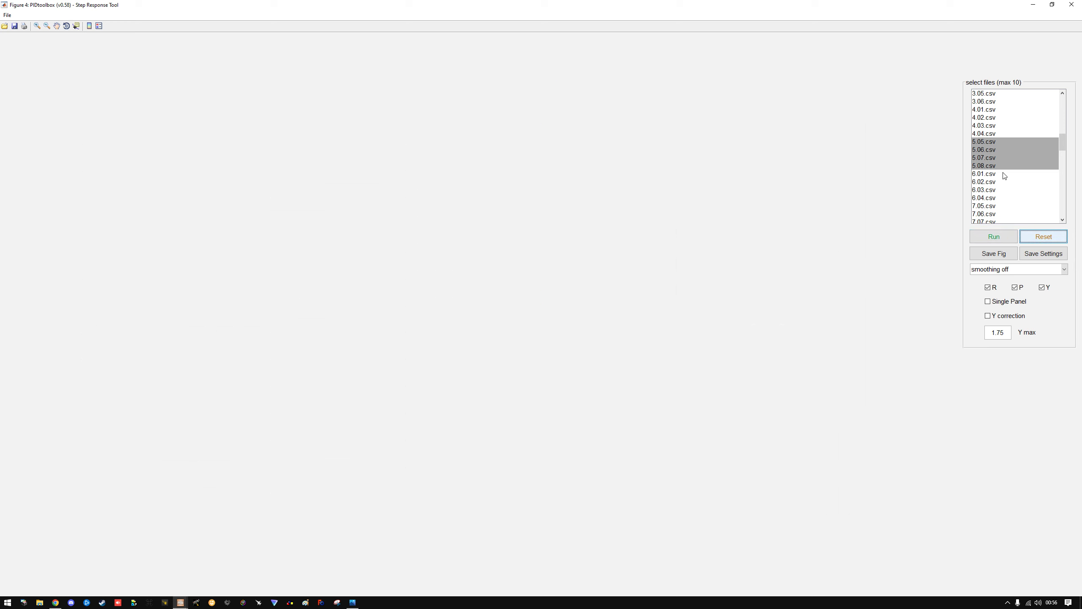
left_click(999, 173)
left_click(992, 199, "shift")
left_click(994, 236)
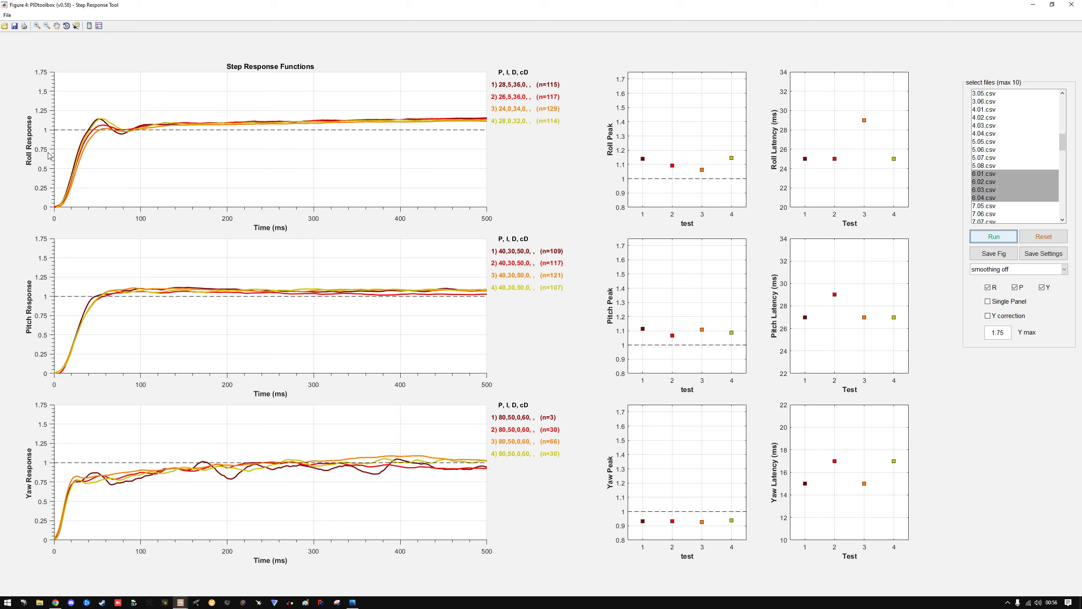
left_click(999, 190)
left_click(994, 236)
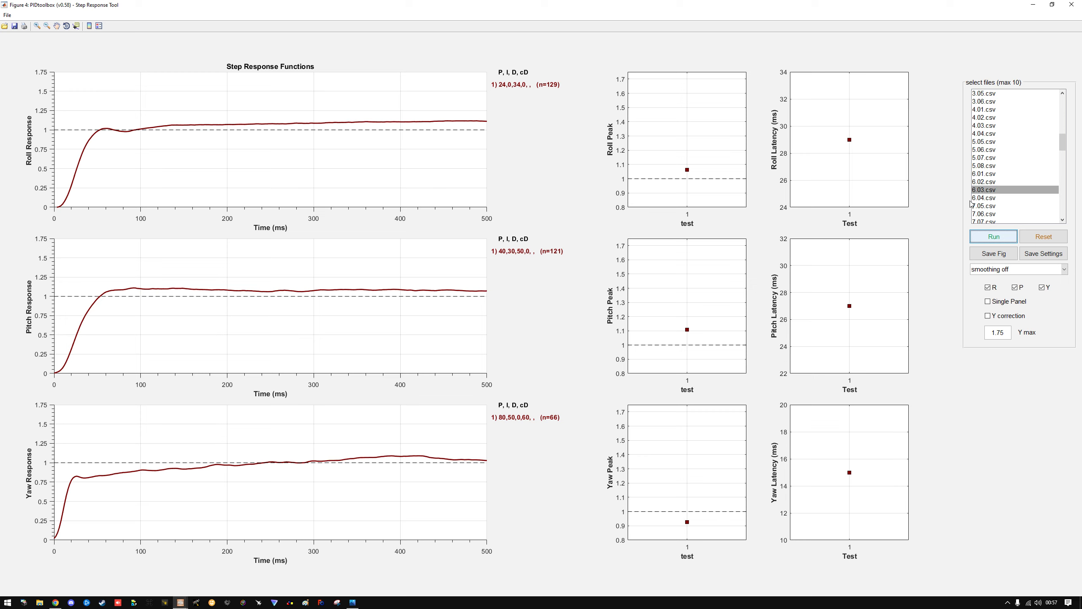
Clear the plots and run the step responses of 7.05.csv through 7.09.csv together
left_click(1002, 205)
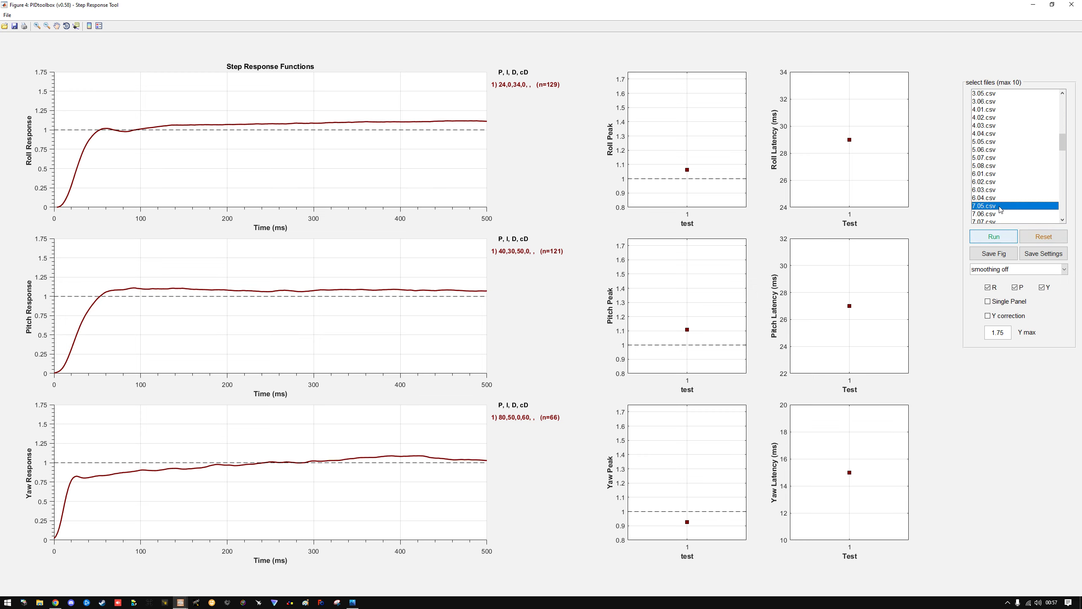
left_click(1046, 237)
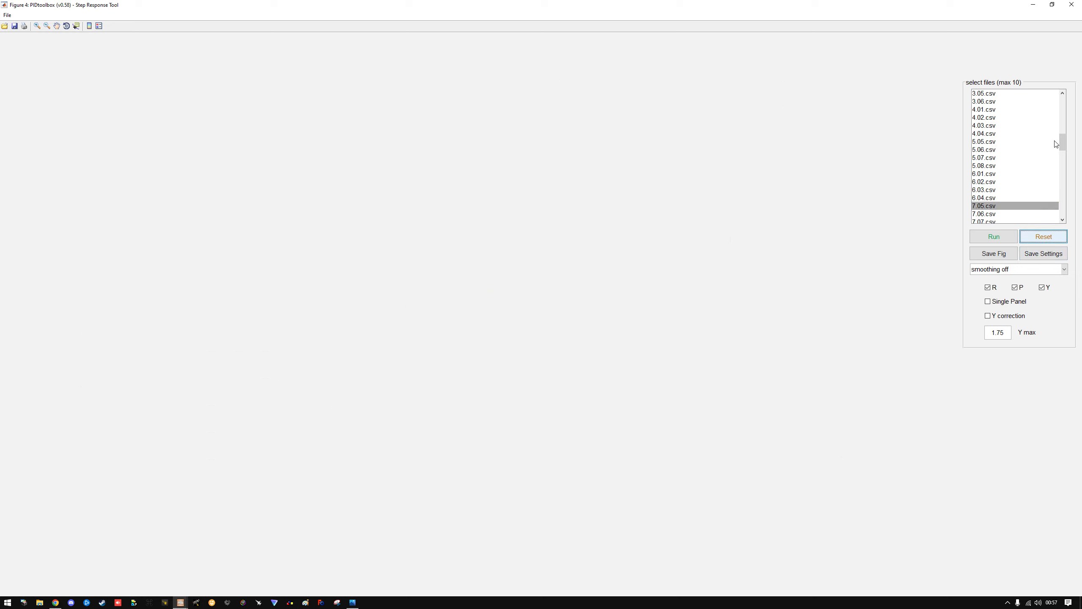
left_click_drag(1063, 143, 1063, 156)
left_click(994, 143, "shift")
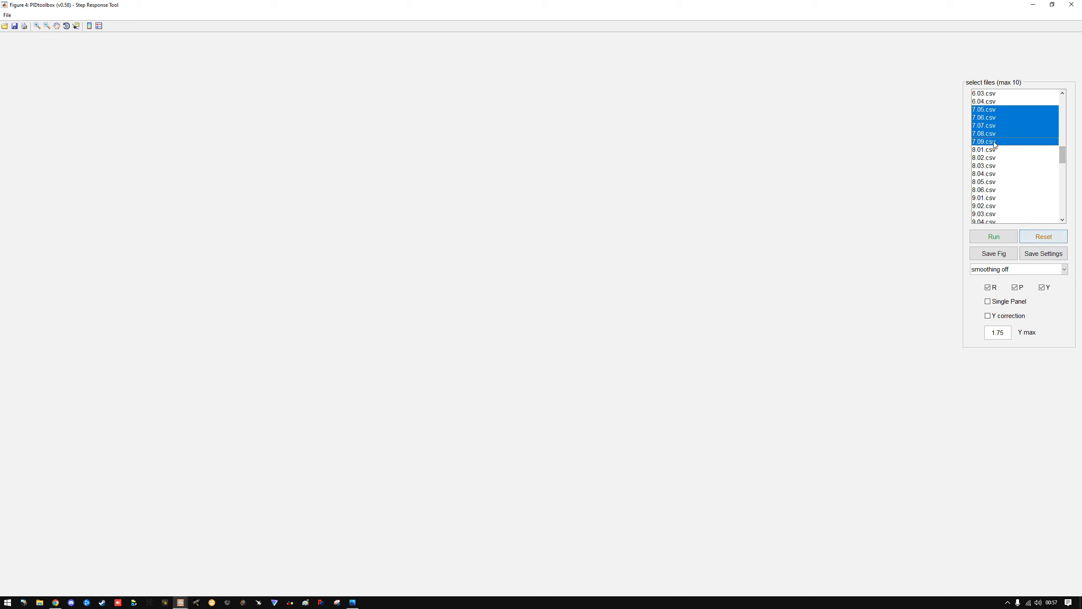
left_click(995, 233)
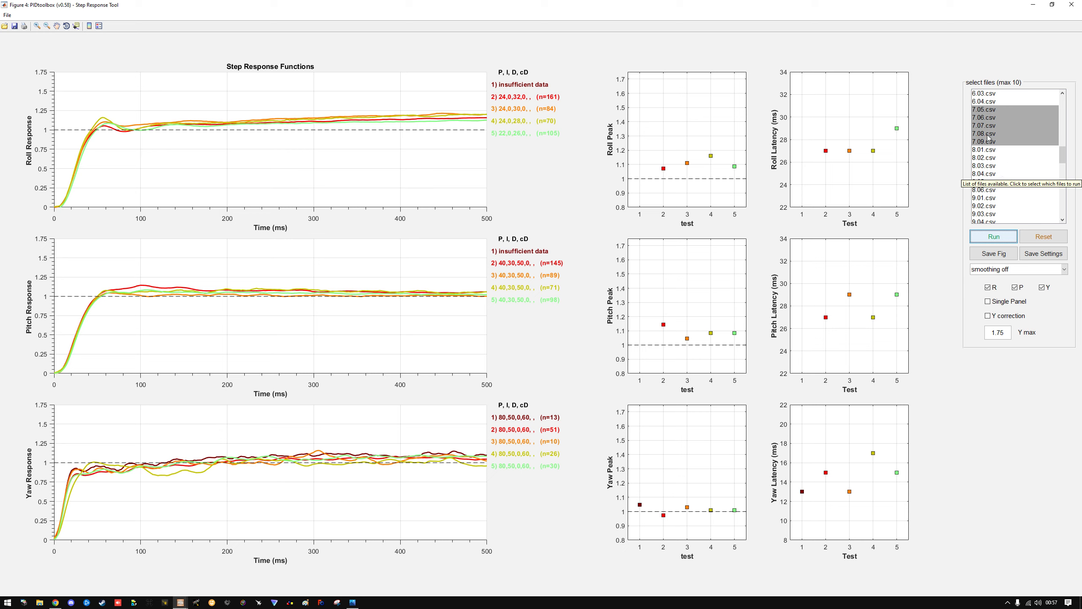
Clear the plots and run the step response of 7.06.csv alone
left_click(996, 119)
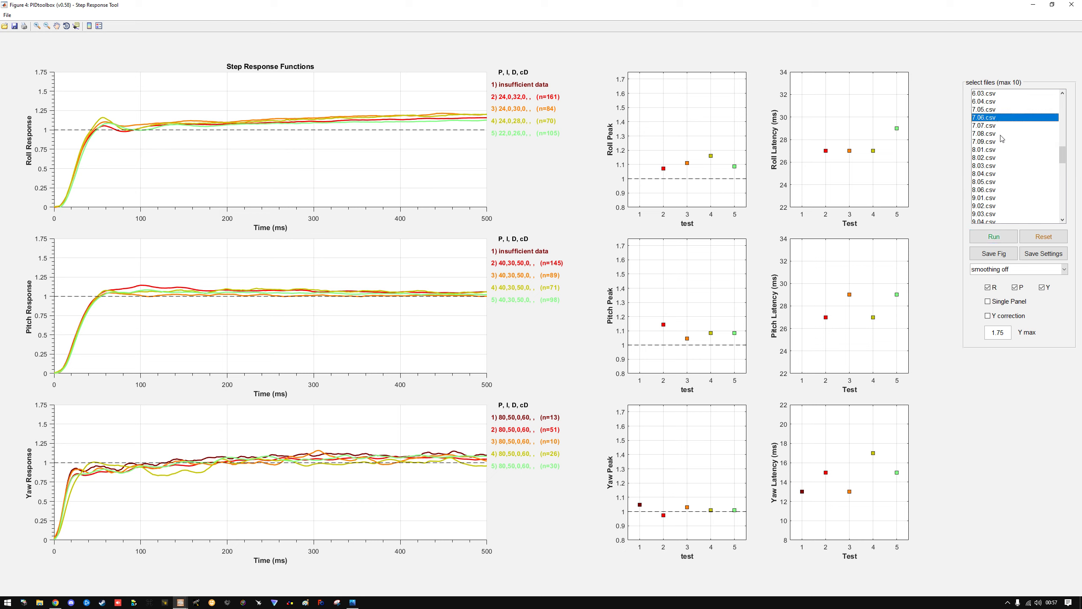
left_click(1044, 237)
left_click(1013, 238)
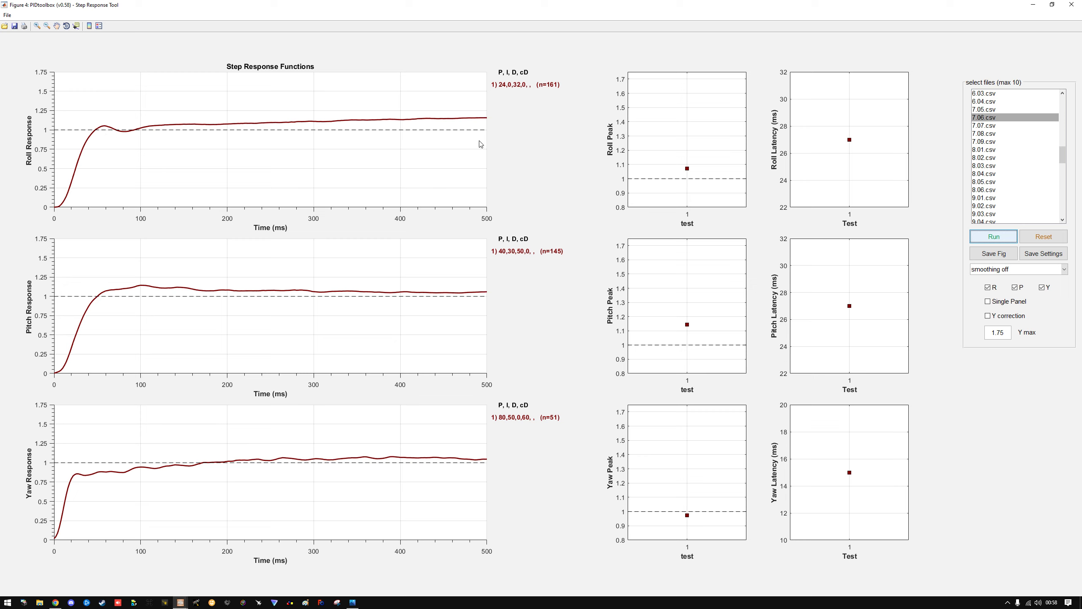
Clear the plots and run the step responses of 8.01.csv through 8.06.csv together
left_click(996, 150)
left_click(1041, 236)
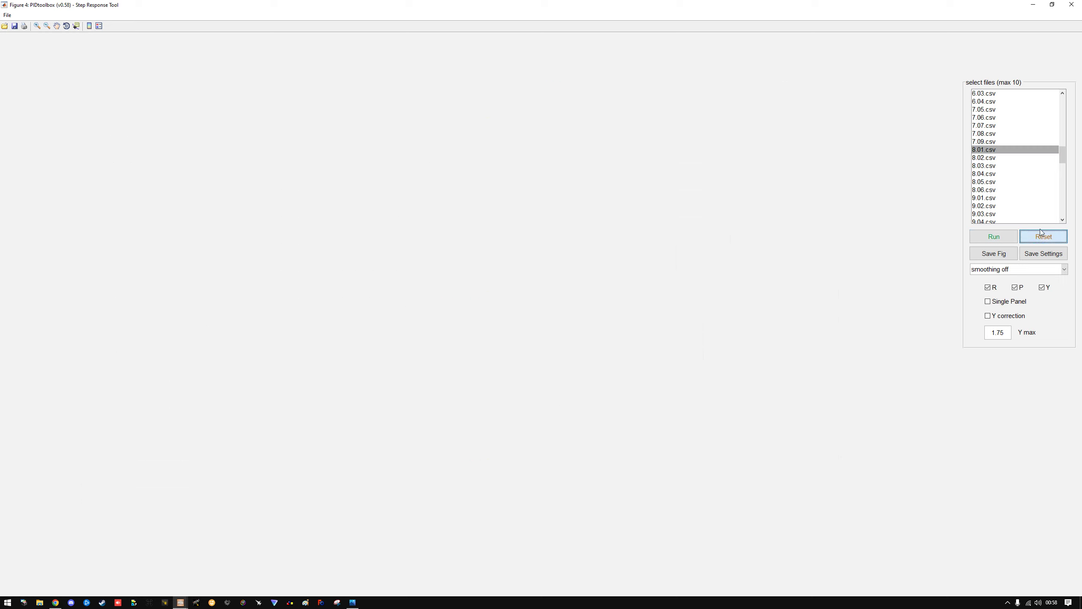
left_click(990, 192, "shift")
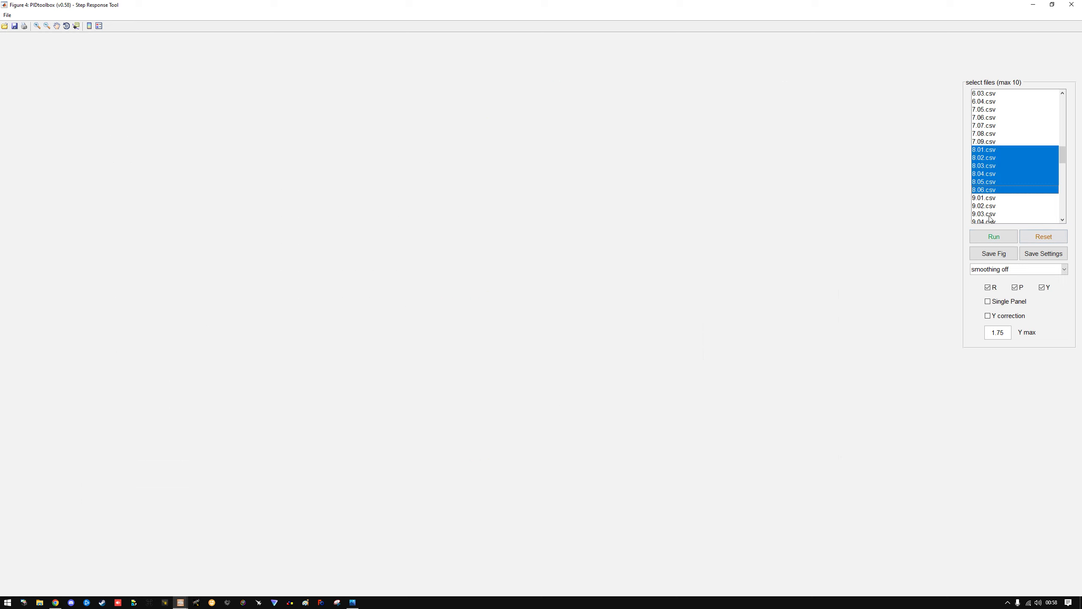
left_click(994, 238)
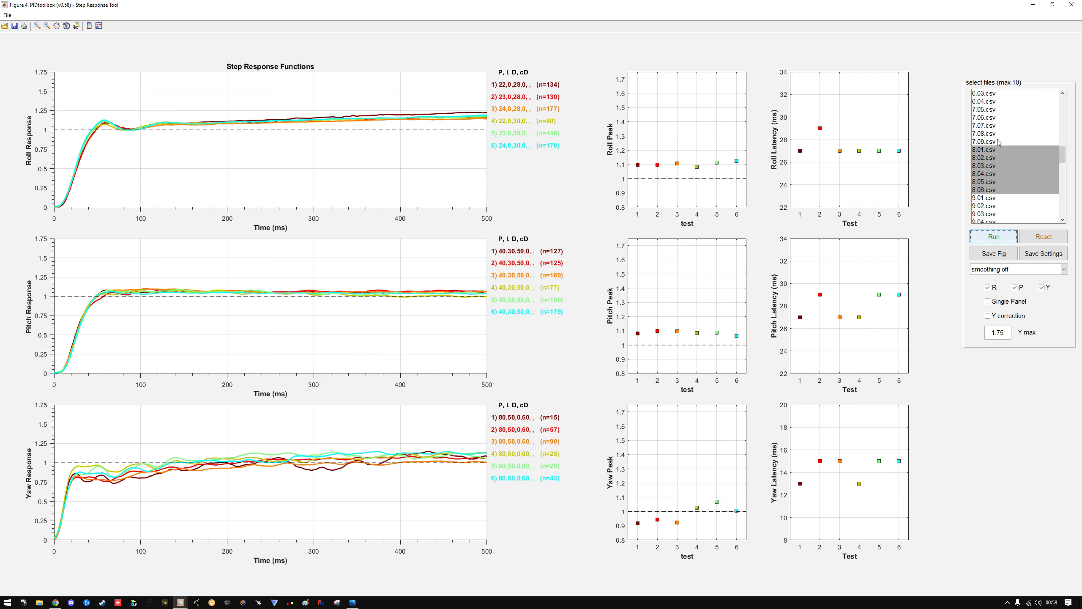
Try to add the step responses of 7.05.csv through 7.09.csv to the 8.01–8.06 comparison
left_click(990, 111)
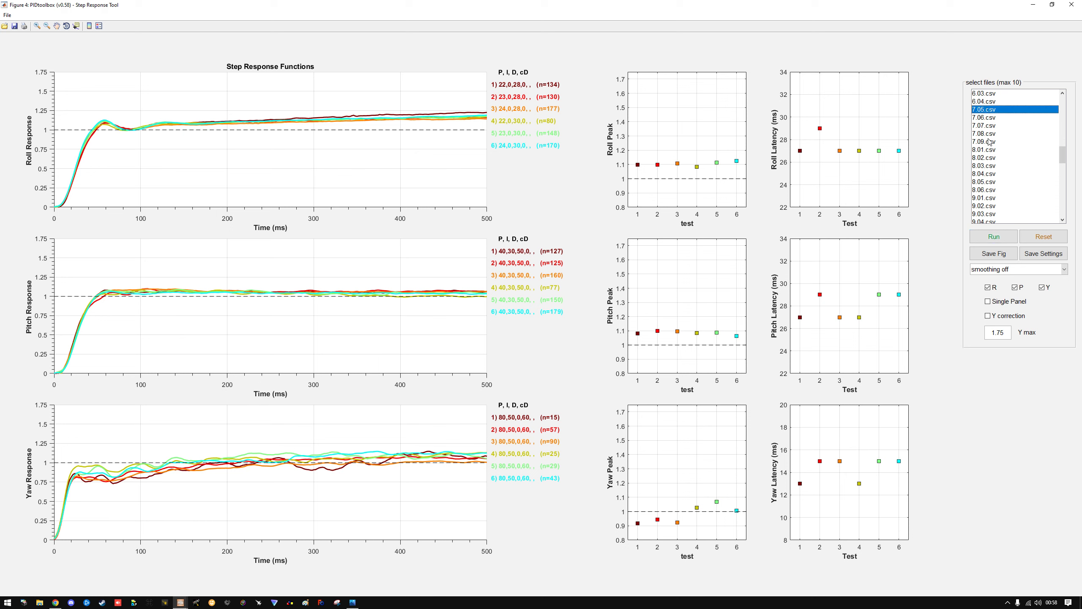
left_click(990, 142, "shift")
left_click(1000, 237)
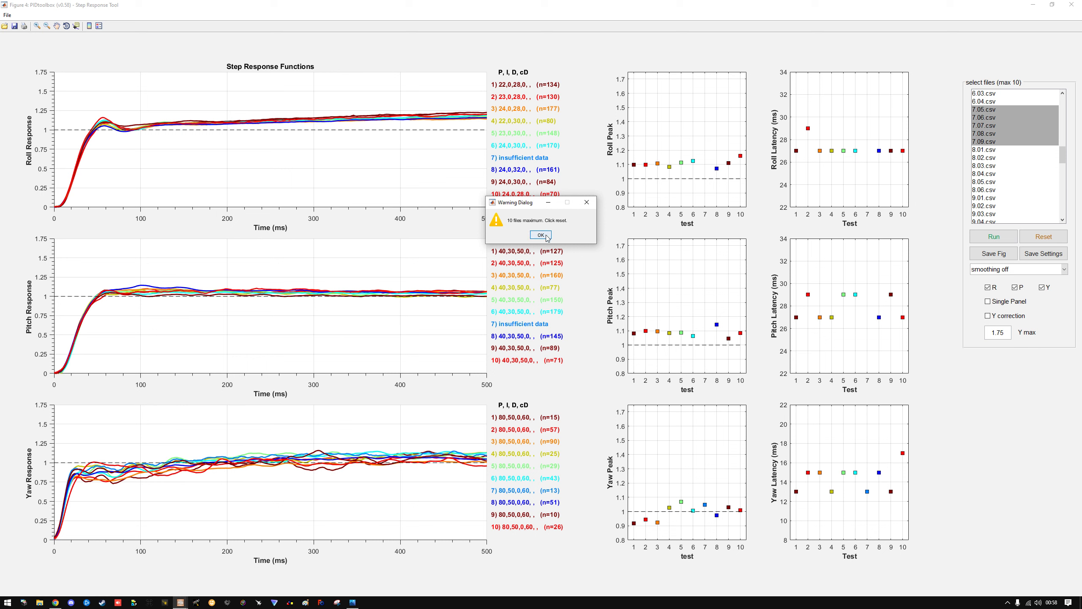
Dismiss the file-limit warning, clear the plots and run the step responses of 9.01.csv through 9.06.csv together
left_click(541, 235)
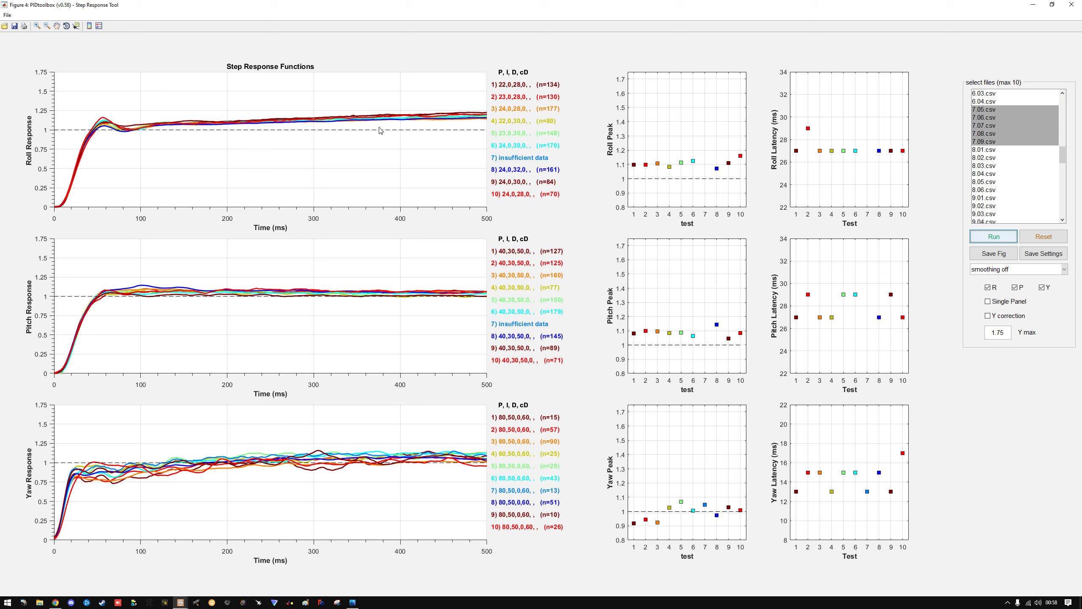
left_click(1047, 237)
left_click(998, 150)
scroll(1004, 200, "down", 3)
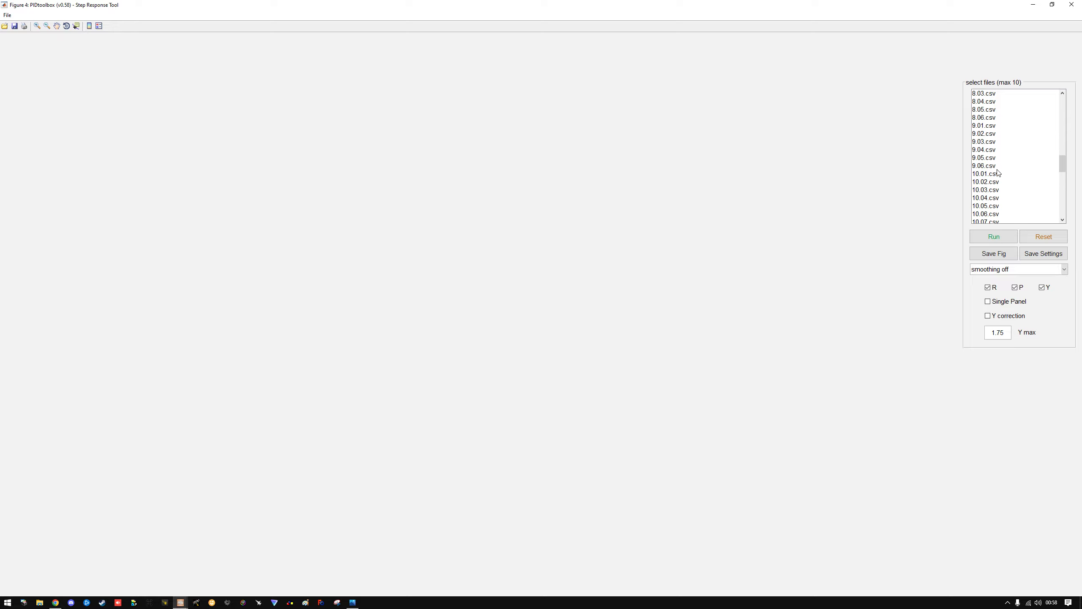
left_click(992, 126)
left_click(992, 166, "shift")
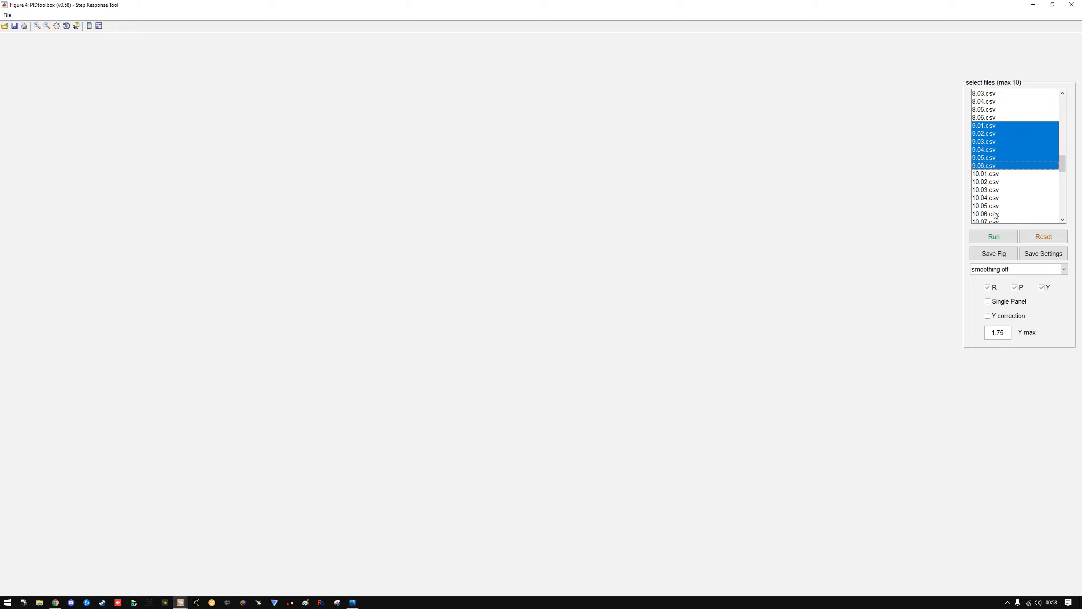
left_click(997, 237)
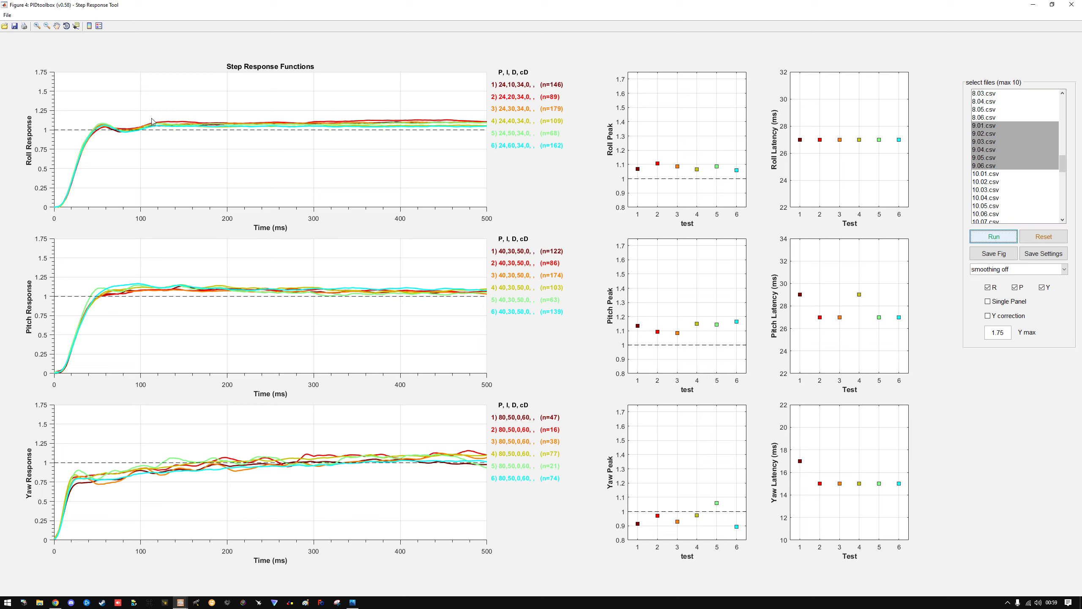
Clear the plots and run the step responses of 12.01.csv through 12.09.csv together
left_click(1047, 239)
left_click(991, 177)
scroll(986, 166, "down", 7)
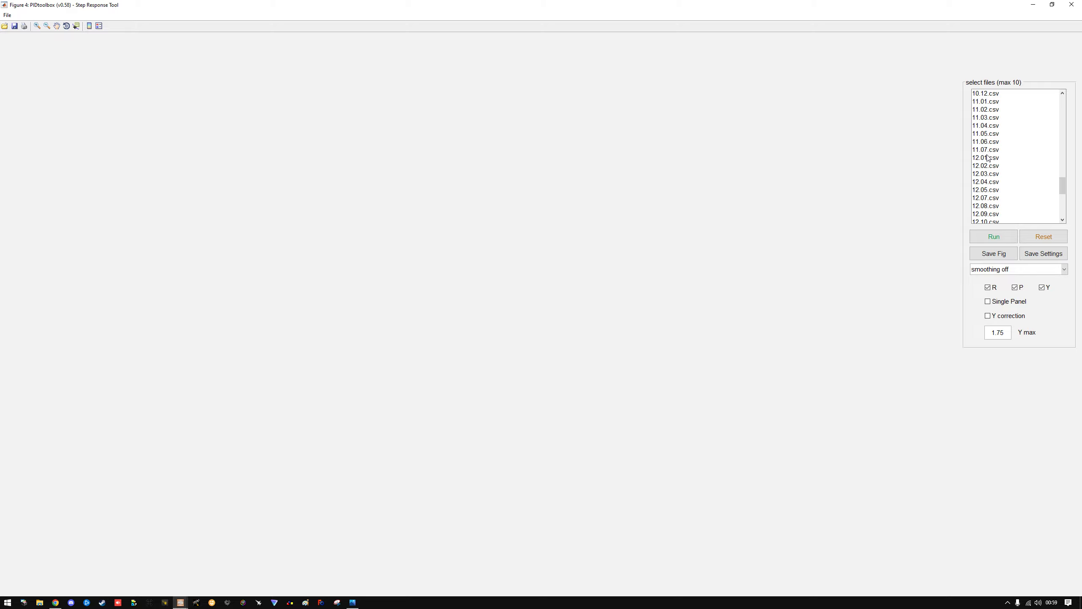
left_click(984, 158)
scroll(996, 205, "down", 2)
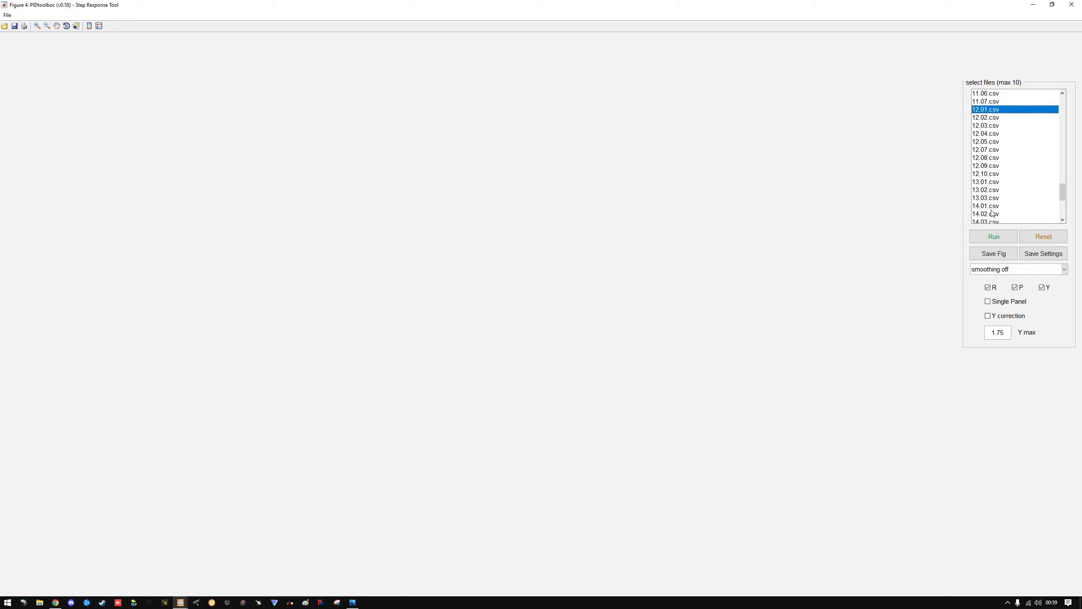
left_click(988, 166, "shift")
left_click(1001, 243)
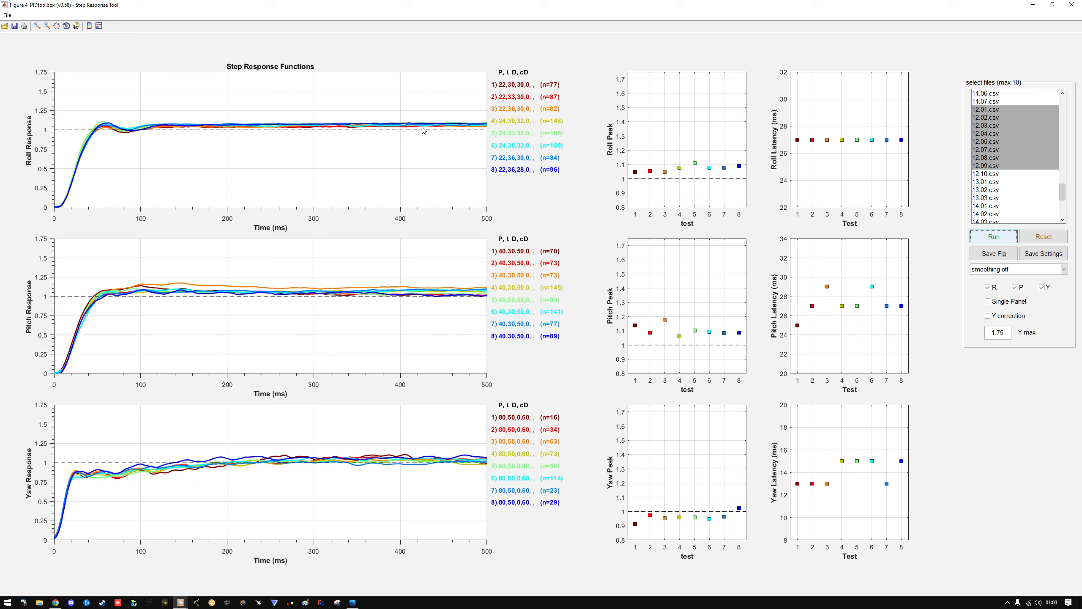
Clear the plots and run the step responses of 13.01.csv through 15.06.csv together
left_click(1047, 242)
left_click(996, 175)
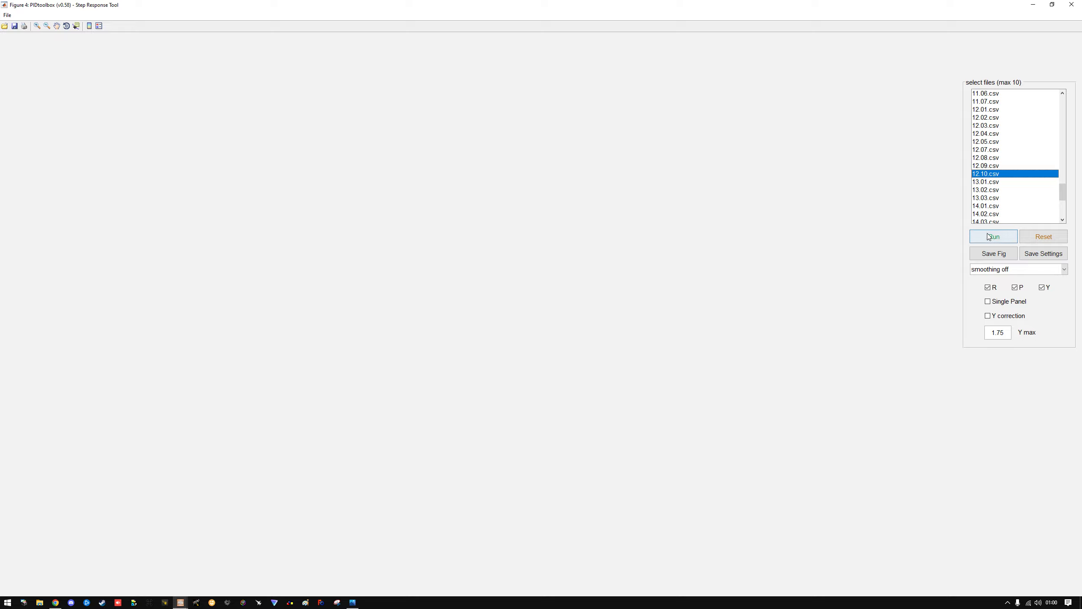
left_click(991, 183)
scroll(994, 180, "down", 4)
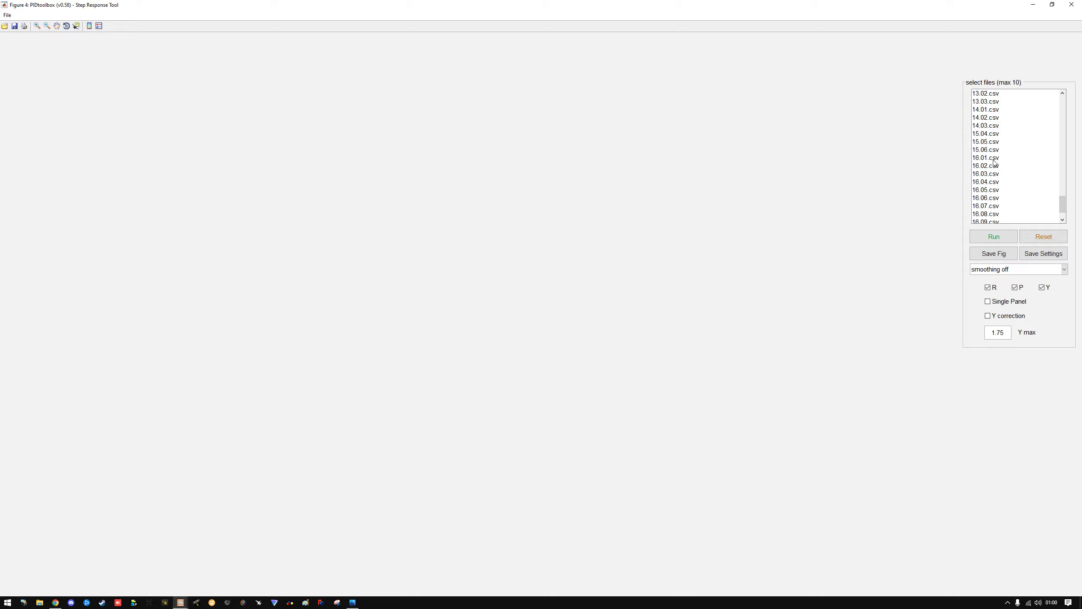
left_click(983, 150, "shift")
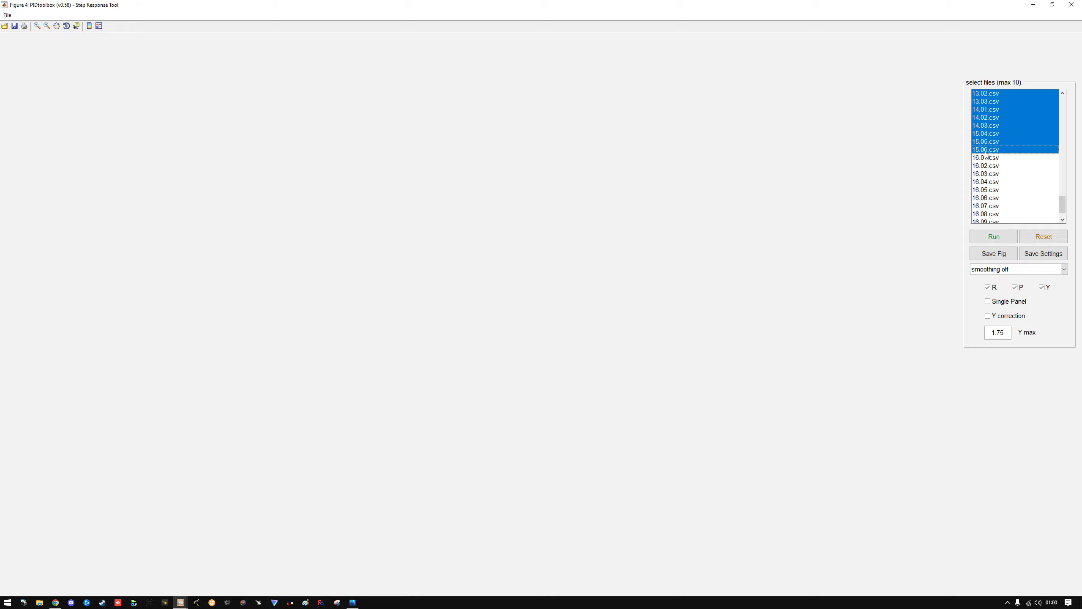
left_click(1000, 240)
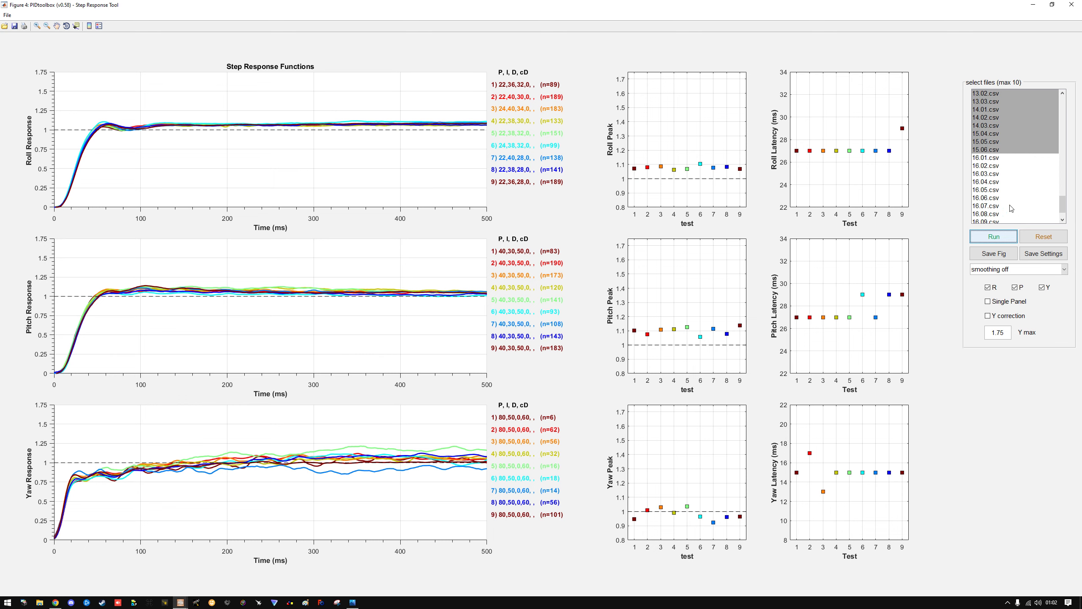
Clear the plots and run the step responses of 16.01.csv through 16.09.csv together
left_click(1034, 237)
left_click(989, 158)
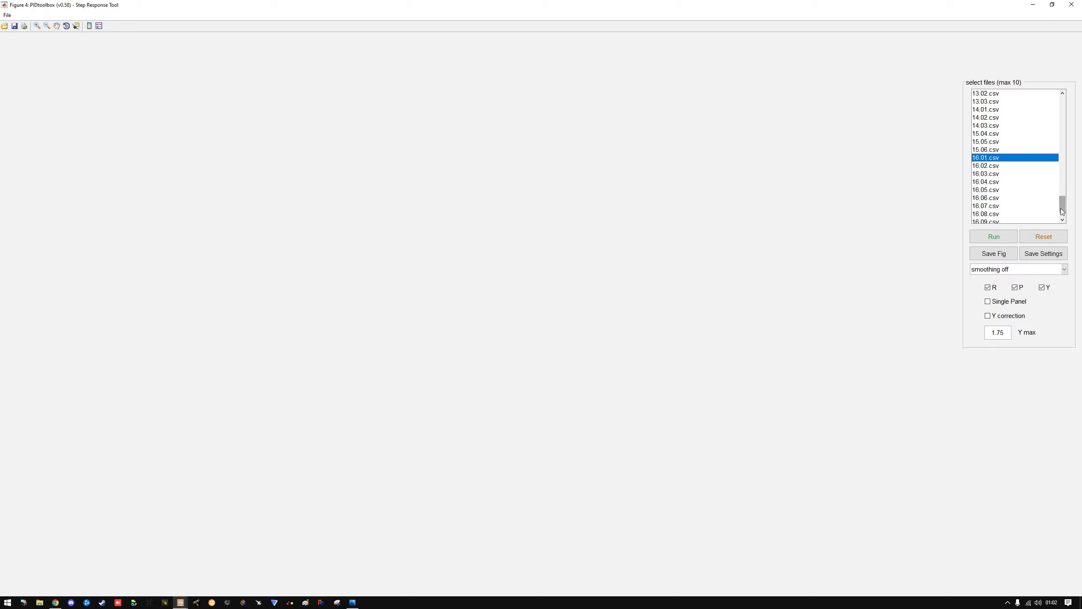
scroll(990, 170, "down", 1)
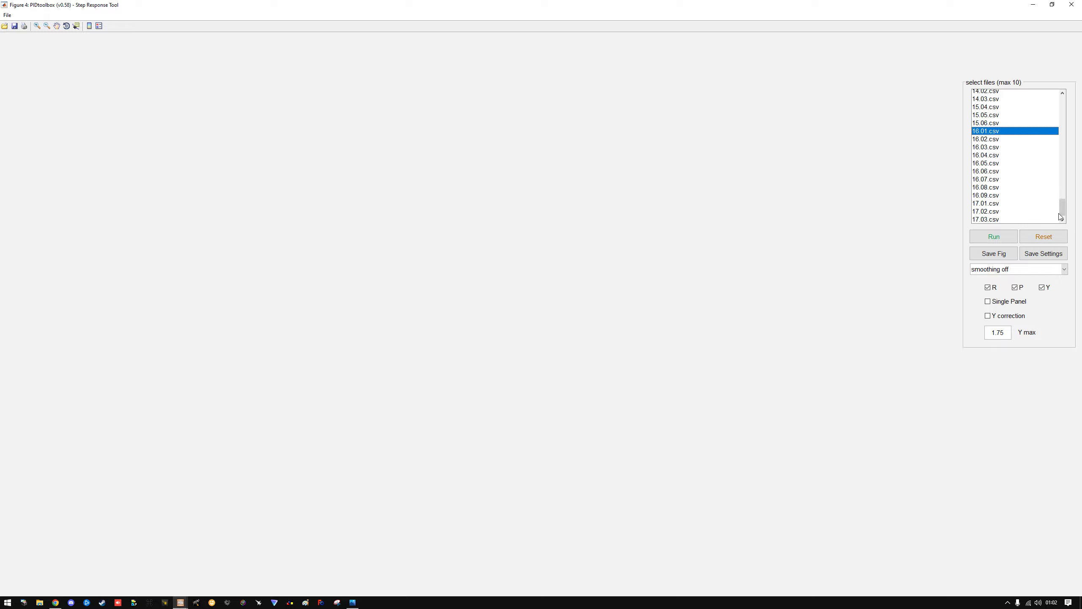
left_click(987, 195, "shift")
left_click(980, 237)
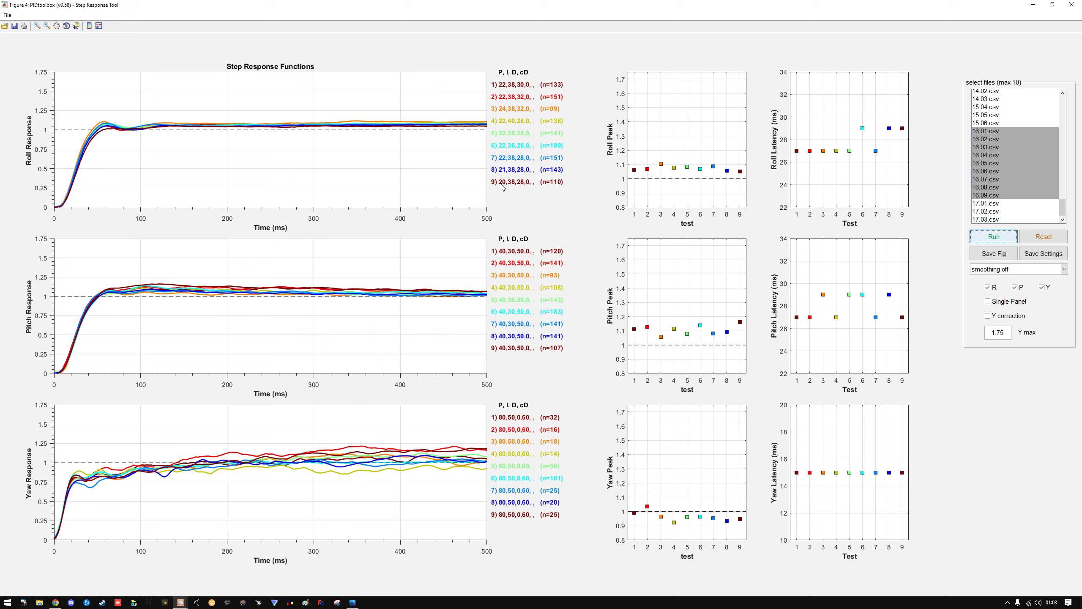
Run the step response of 16.09.csv alone, and display the 16.09.csv log in the Log Viewer
left_click(1002, 197)
left_click(1004, 235)
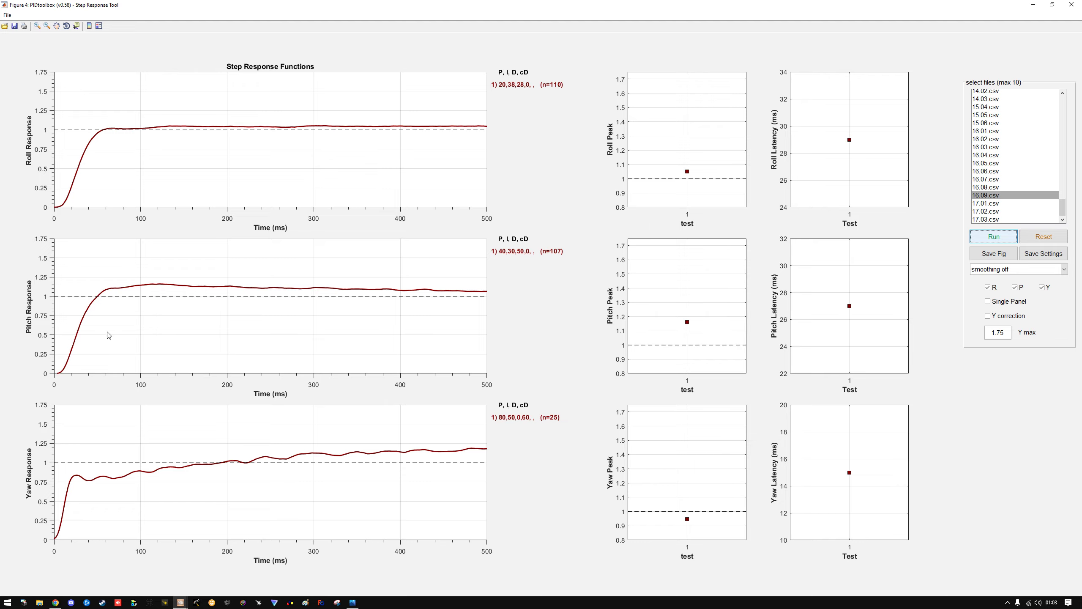
left_click(1072, 4)
left_click(1000, 107)
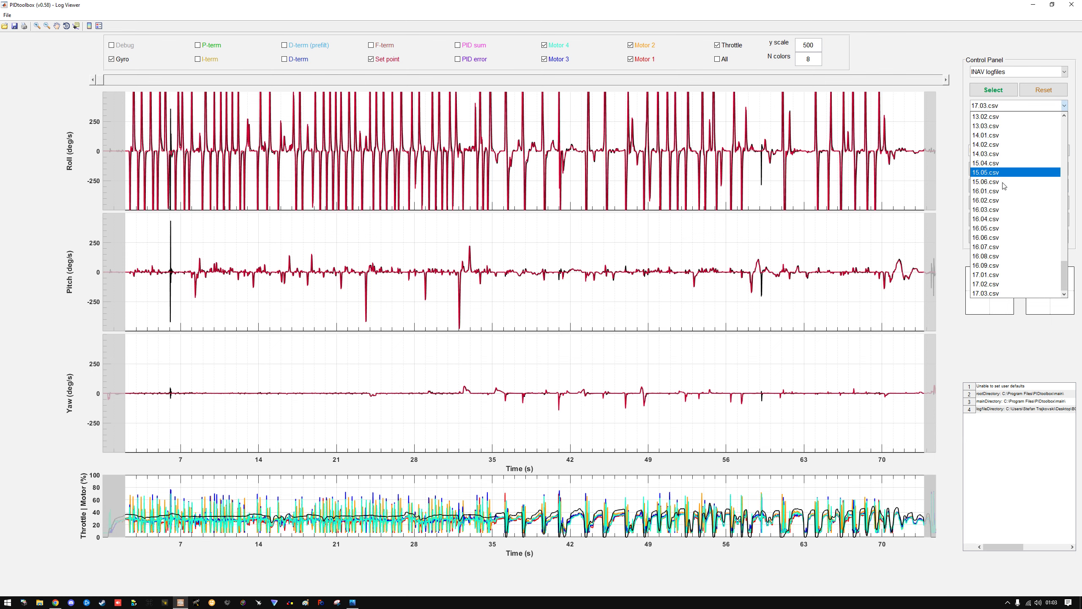
left_click(998, 264)
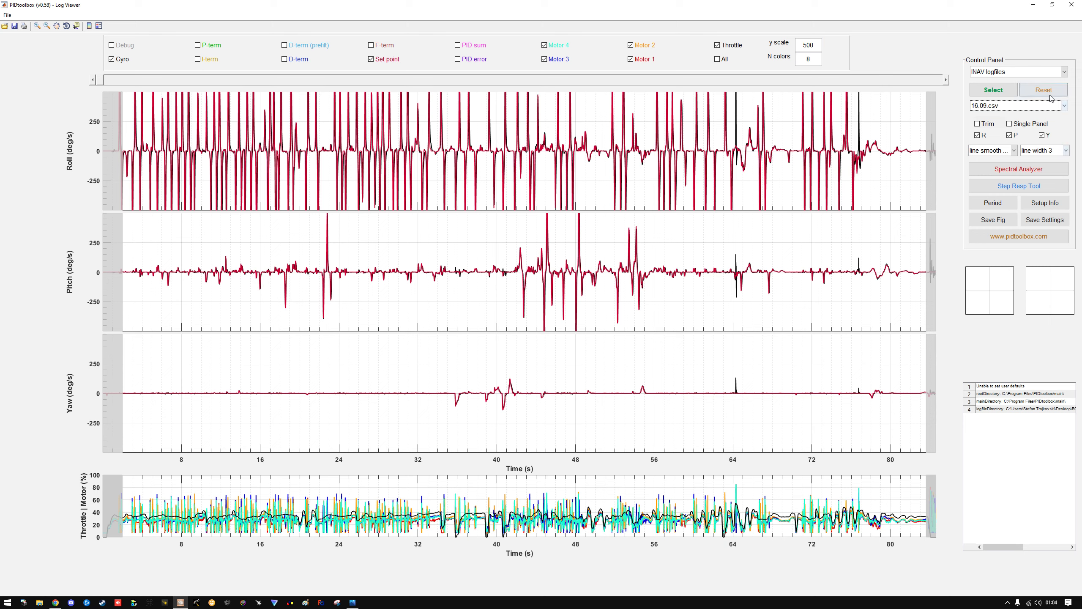
Reopen the Step Response Tool in a maximized window and run the step response of 16.09.csv
left_click(1011, 192)
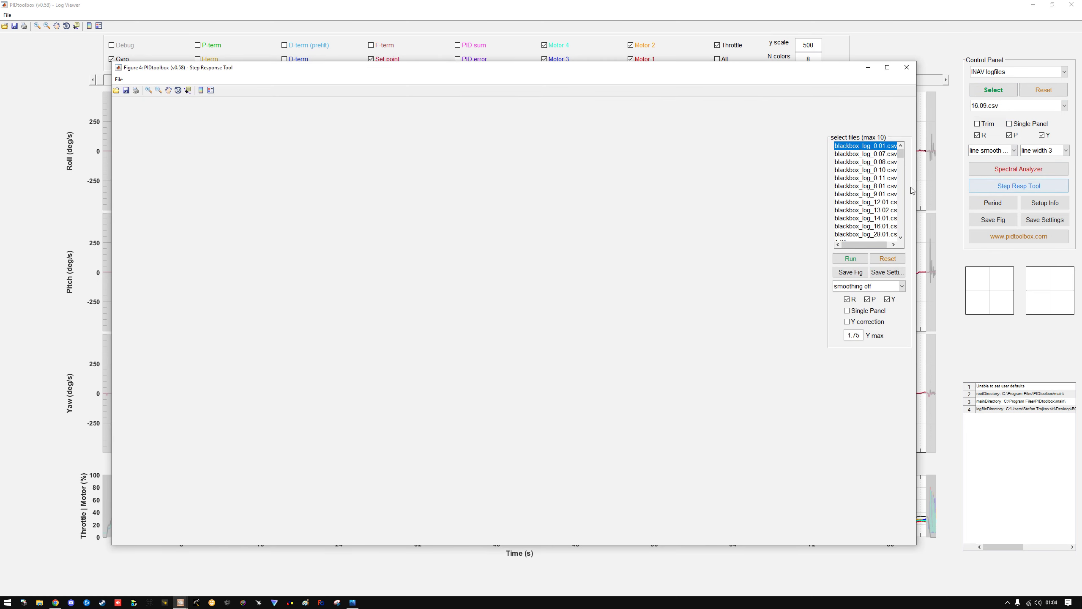
left_click_drag(901, 151, 901, 230)
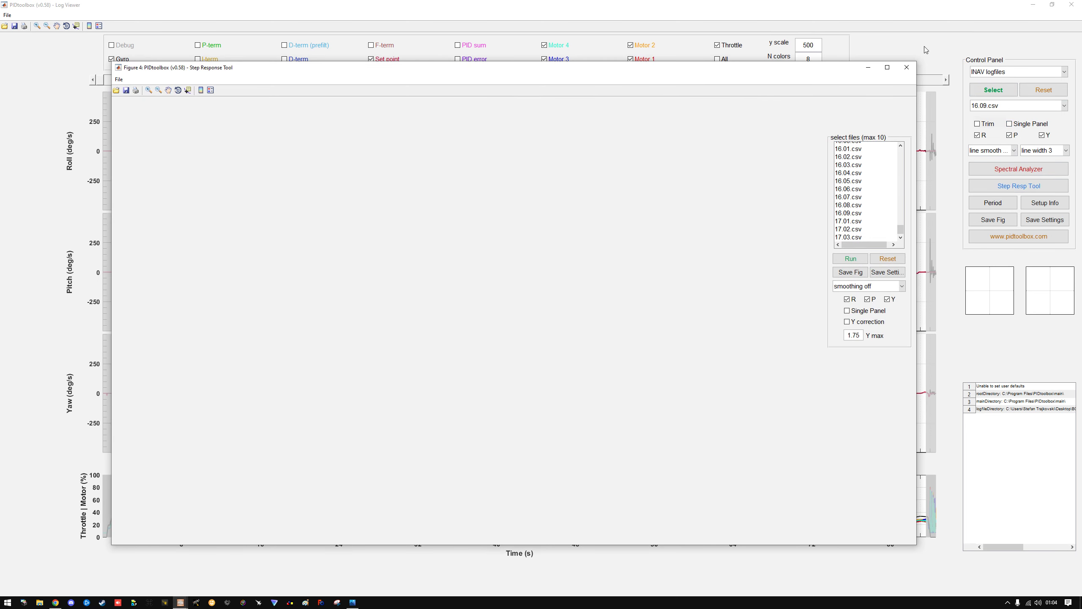
left_click(887, 67)
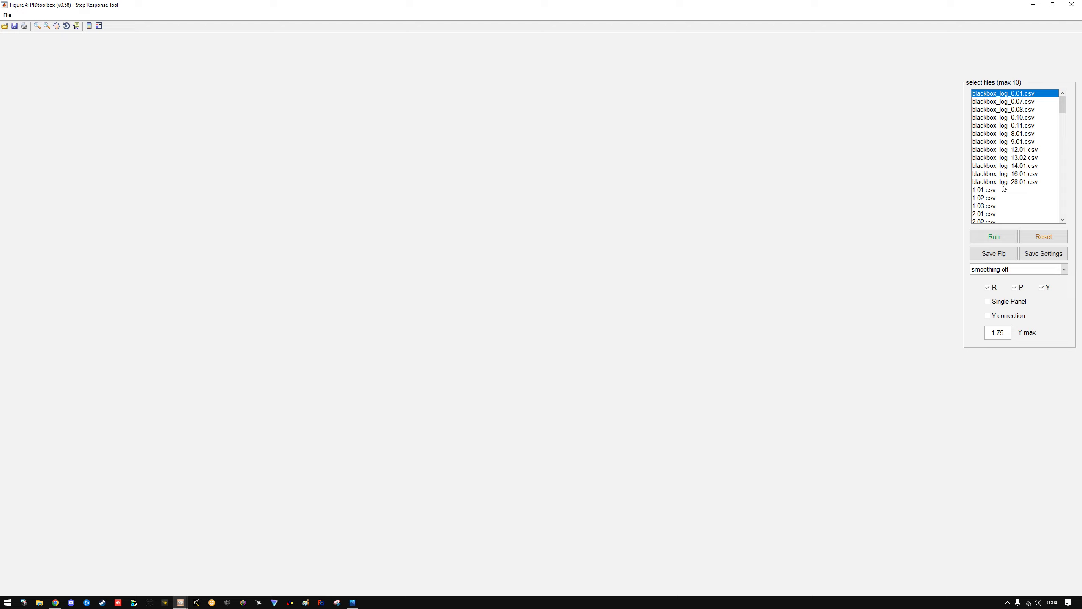
left_click_drag(1063, 103, 1063, 209)
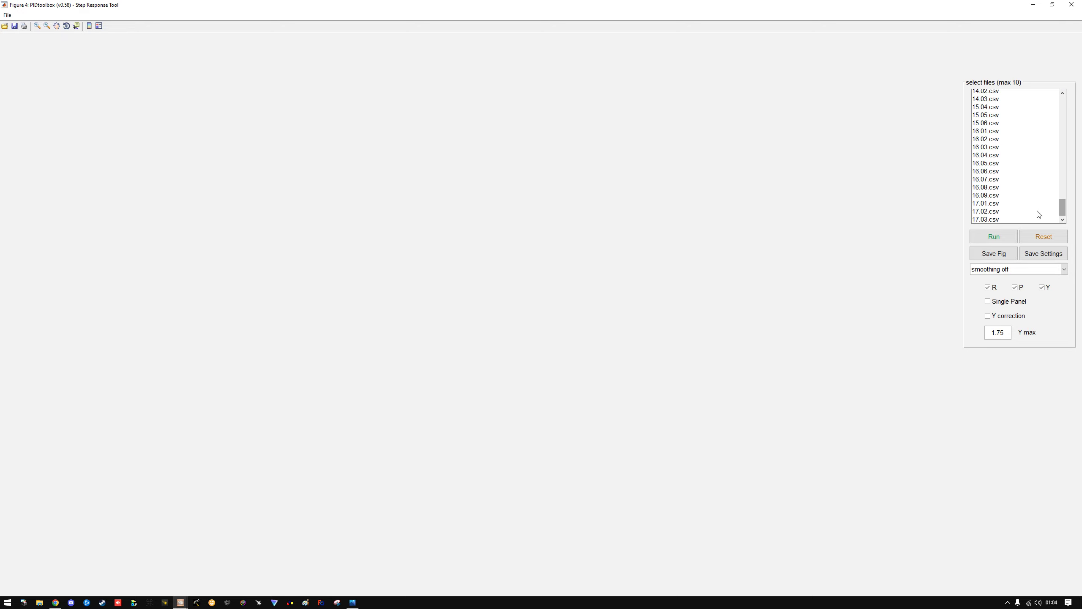
left_click(988, 195)
left_click(994, 237)
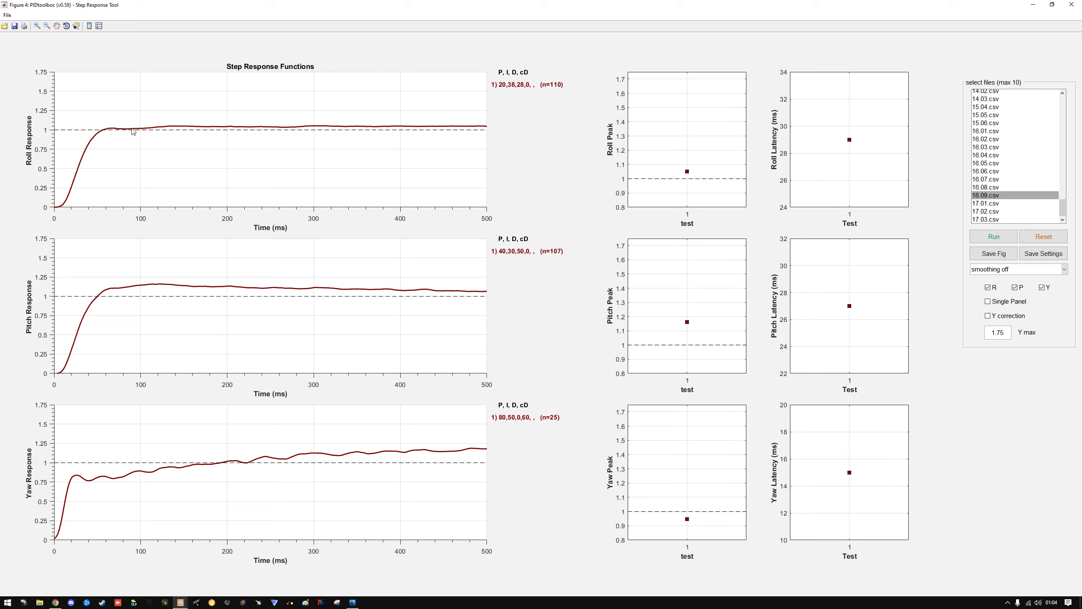
Add the step responses of 17.01.csv, 17.02.csv and 17.03.csv to the 16.09.csv plots one at a time
left_click(996, 204)
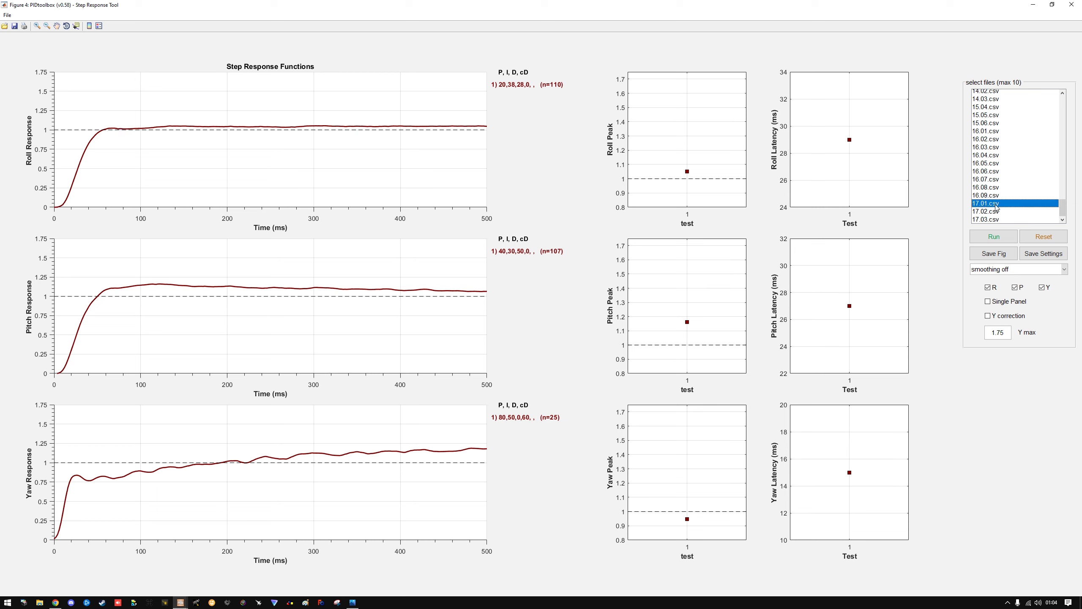
left_click(994, 237)
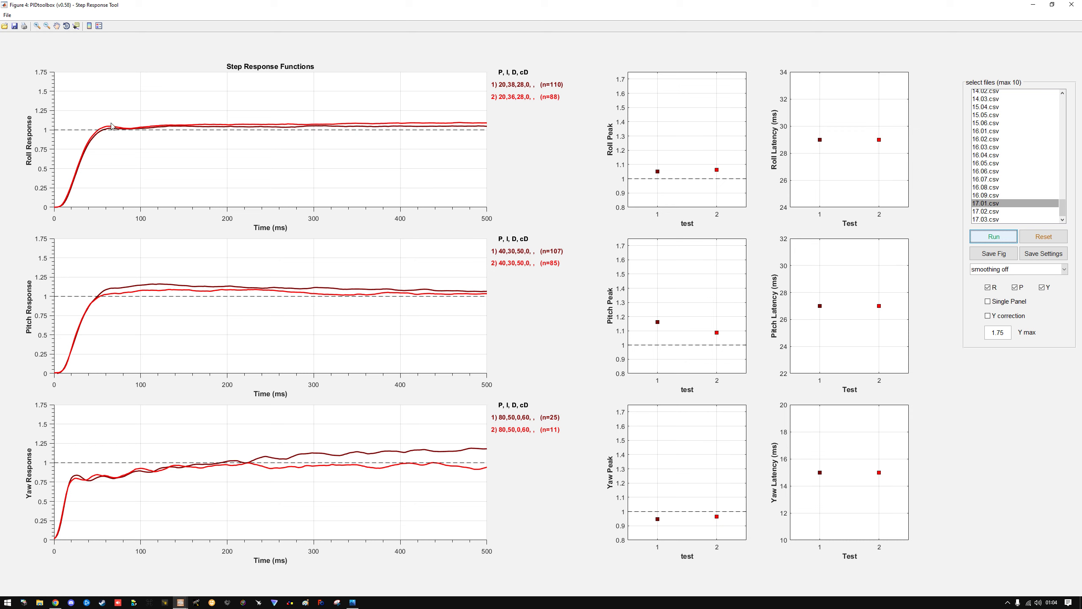
left_click(993, 211)
left_click(986, 236)
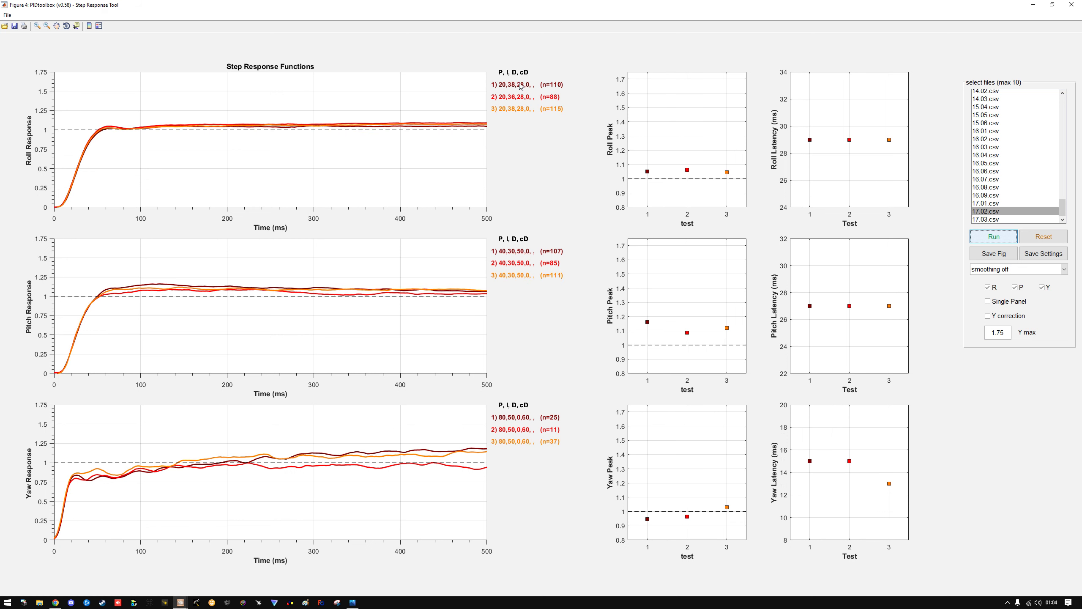
left_click(996, 220)
left_click(994, 236)
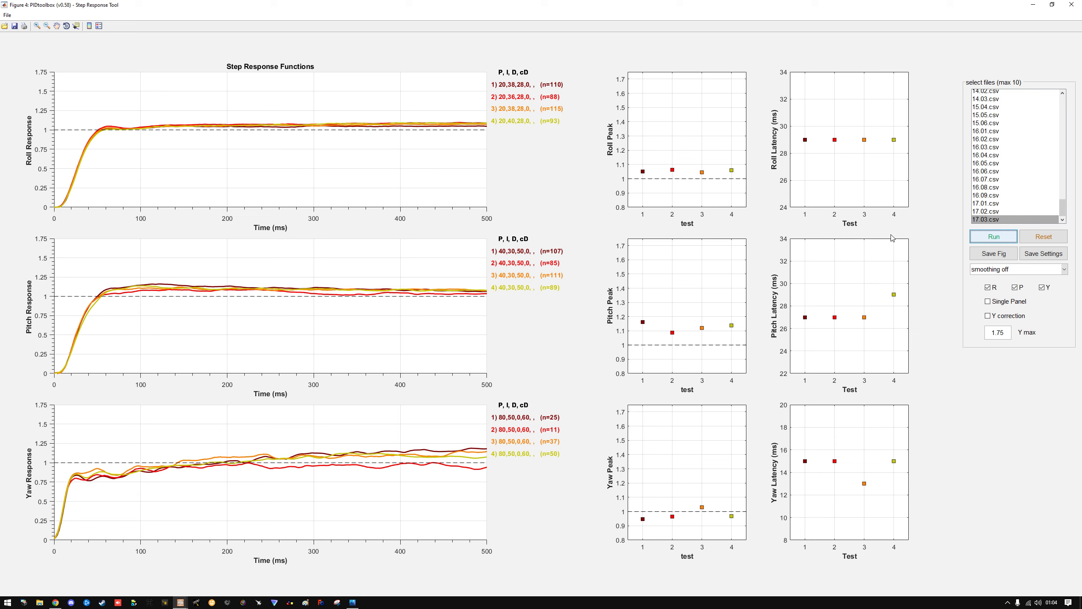
Clear the plots and compare the step responses of 17.03.csv and 17.01.csv, adding 17.03.csv a second time on top
left_click(1048, 240)
left_click(997, 236)
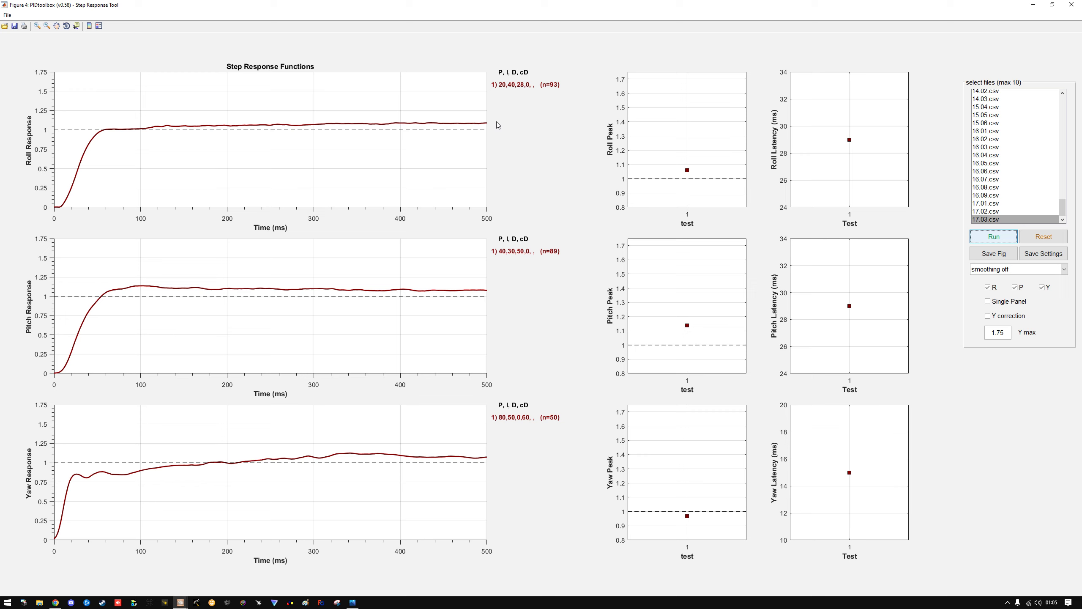
left_click(987, 203)
left_click(990, 237)
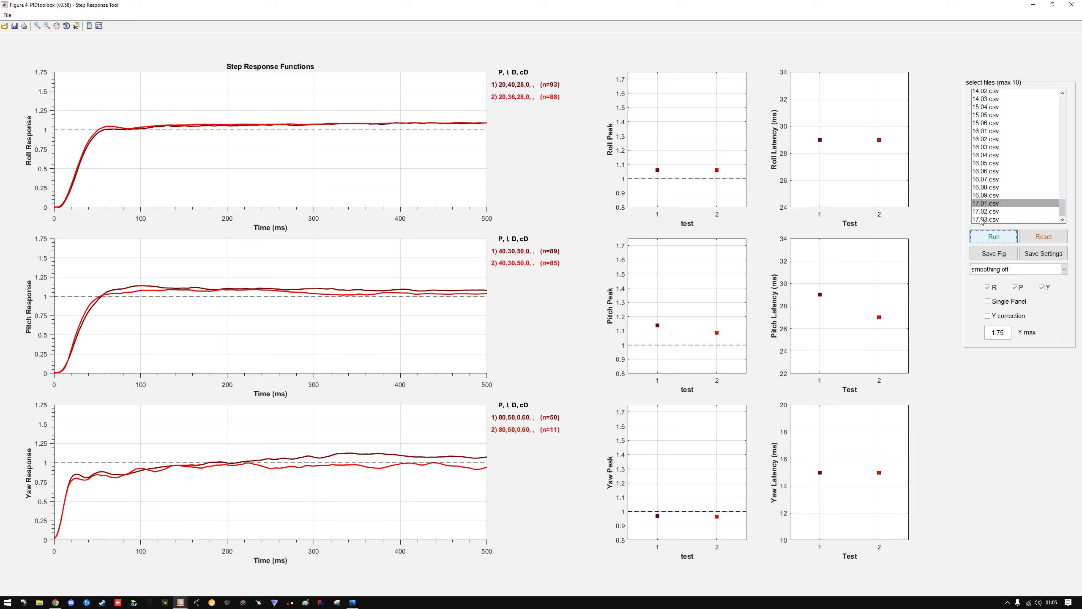
left_click(998, 219)
left_click(994, 237)
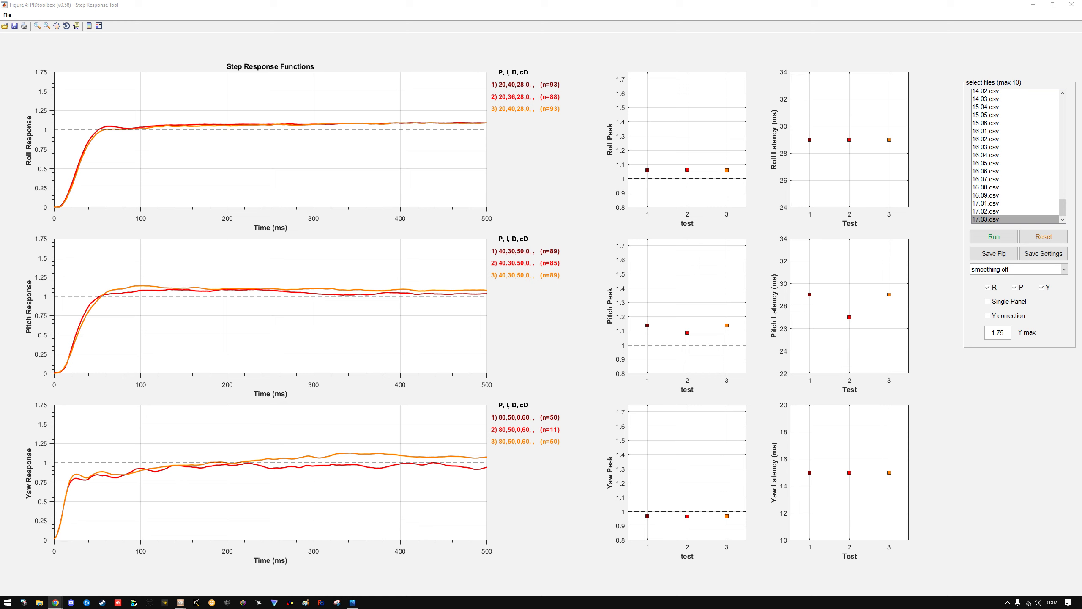
Switch to the BOB57 folder in Google Drive and review the contents of 2. DIFF & DUMP and 3. BLACKBOX LOGS
left_click_drag(457, 124, 391, 105)
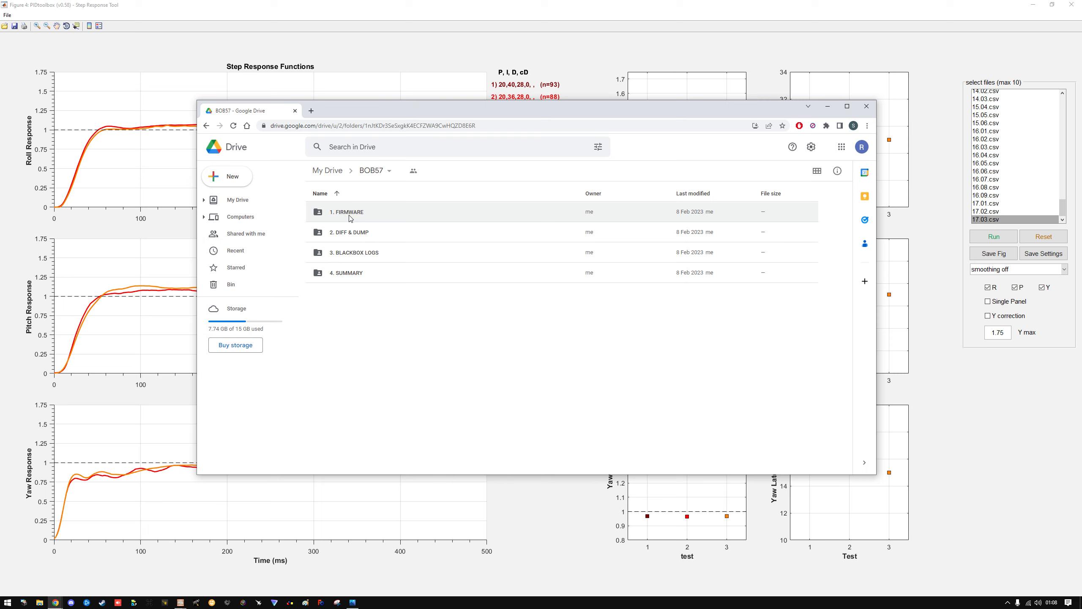
double_click(367, 236)
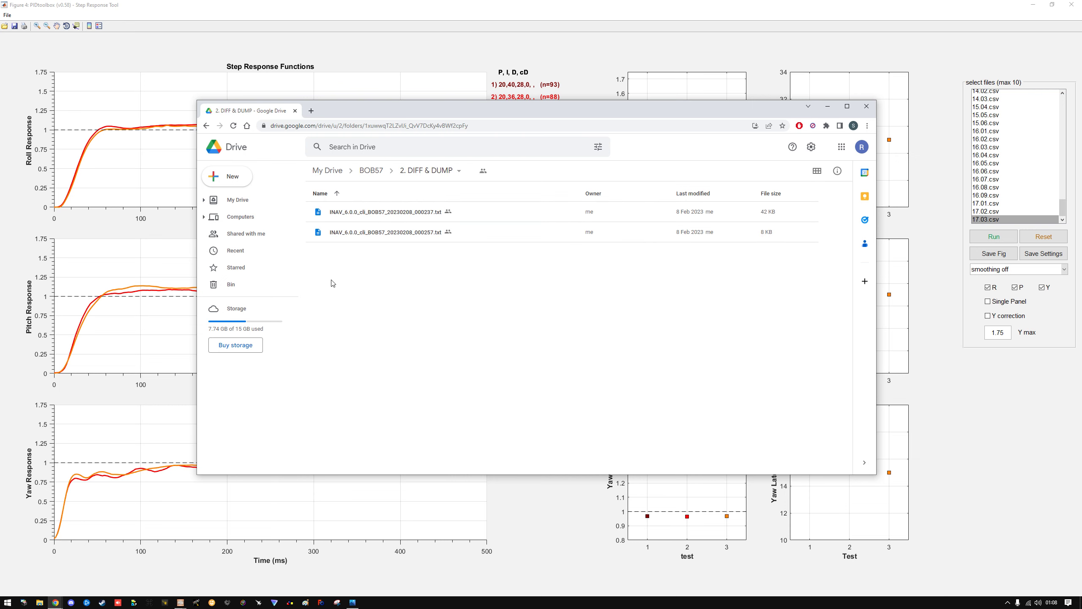
left_click(374, 174)
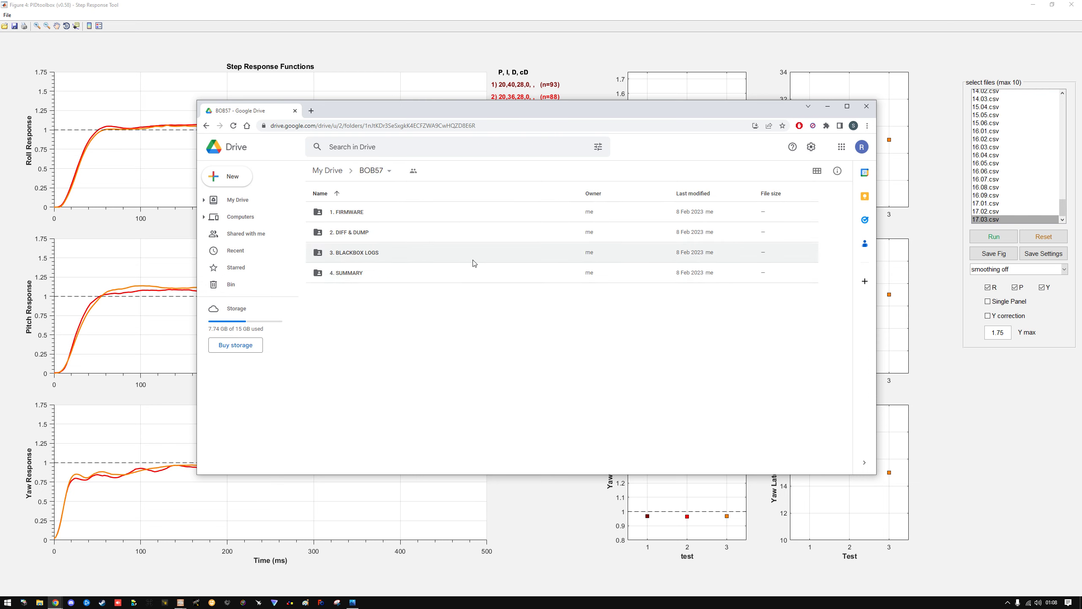
double_click(397, 248)
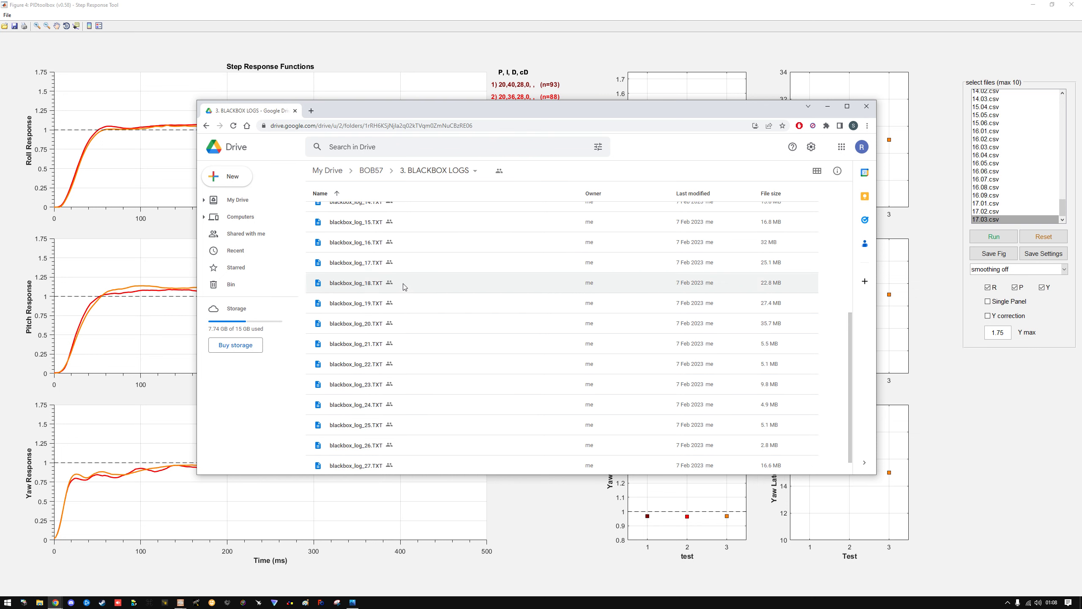
scroll(392, 264, "down", 5)
scroll(369, 235, "up", 5)
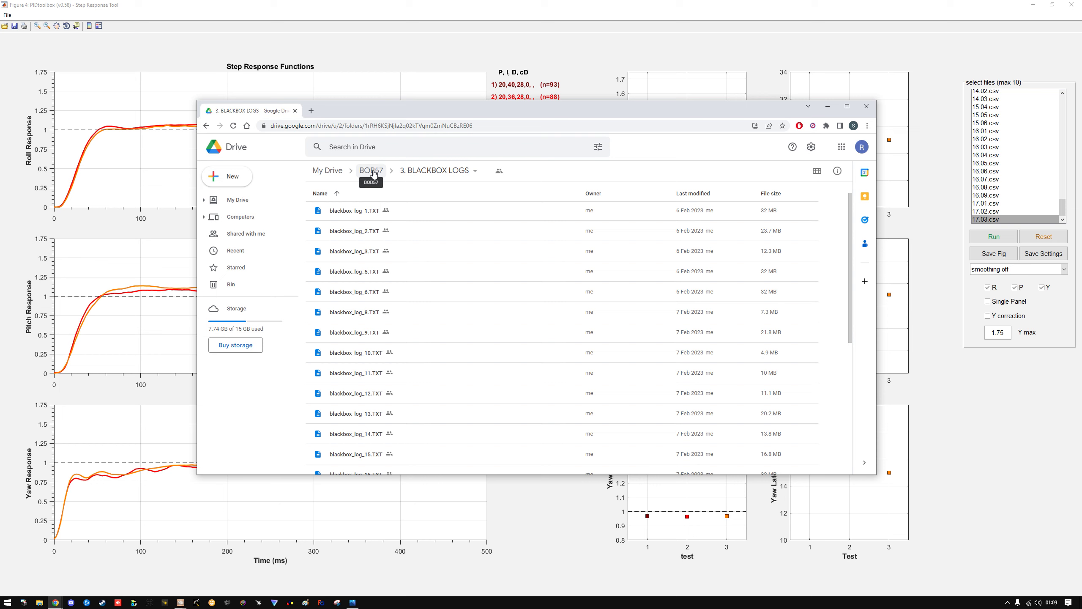
Open the BOB57 PID TUNING SUMMARY spreadsheet from the 4. SUMMARY folder and review its PID, peak and latency tables
left_click(372, 172)
double_click(402, 277)
double_click(390, 211)
left_click_drag(343, 111, 299, 114)
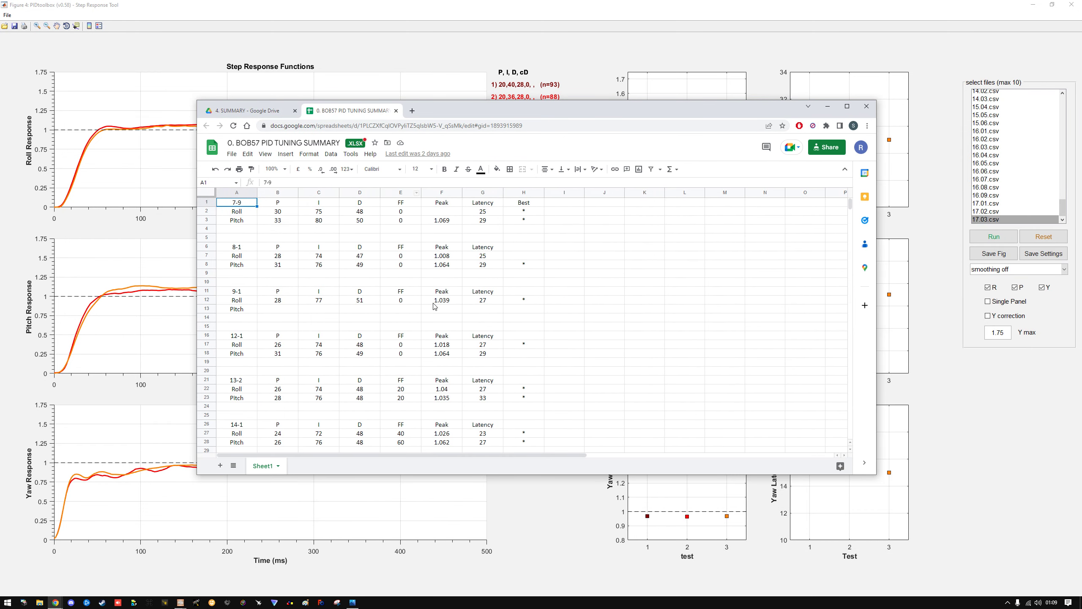
scroll(431, 306, "down", 5)
scroll(431, 306, "up", 5)
scroll(563, 271, "down", 1)
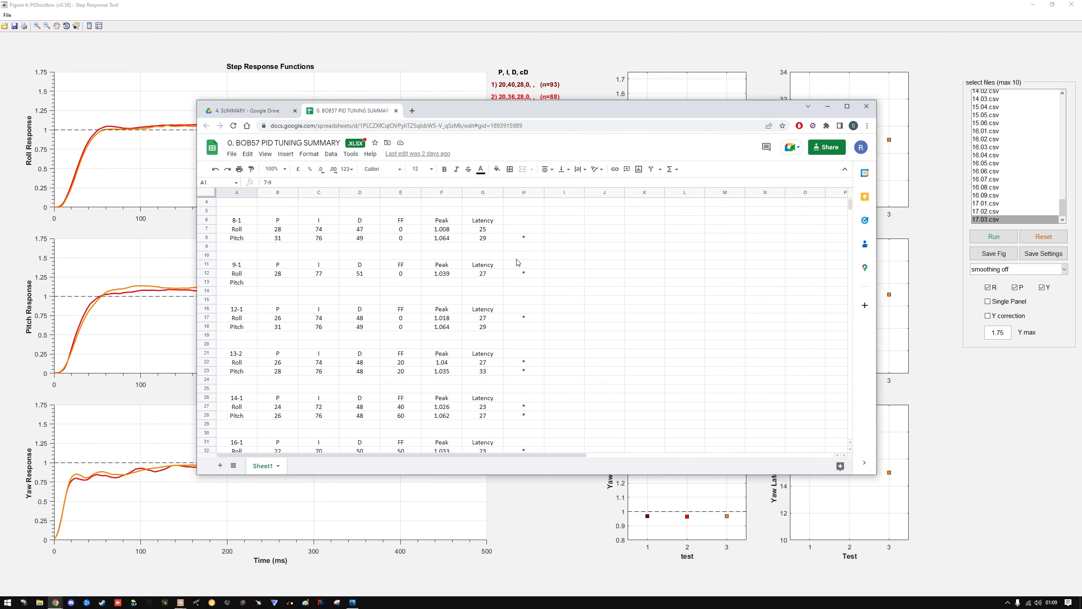
Enter 250deg/s in cell A4 below the 7-9 block, close the spreadsheet and return to the BOB57 folder
left_click(237, 202)
type("250")
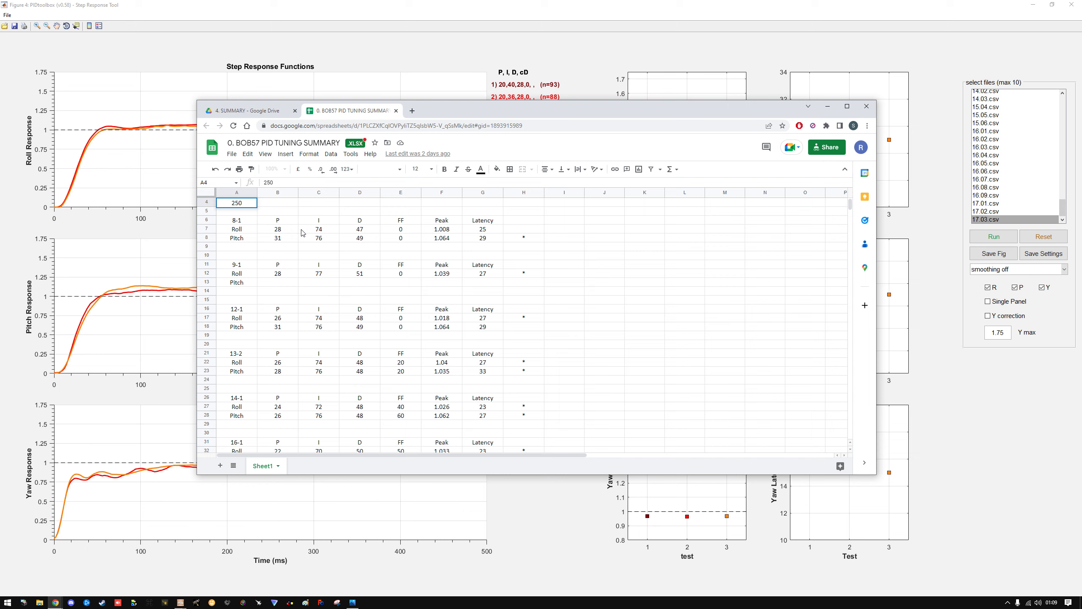
type("deg/s")
key("Return")
left_click_drag(319, 239, 320, 246)
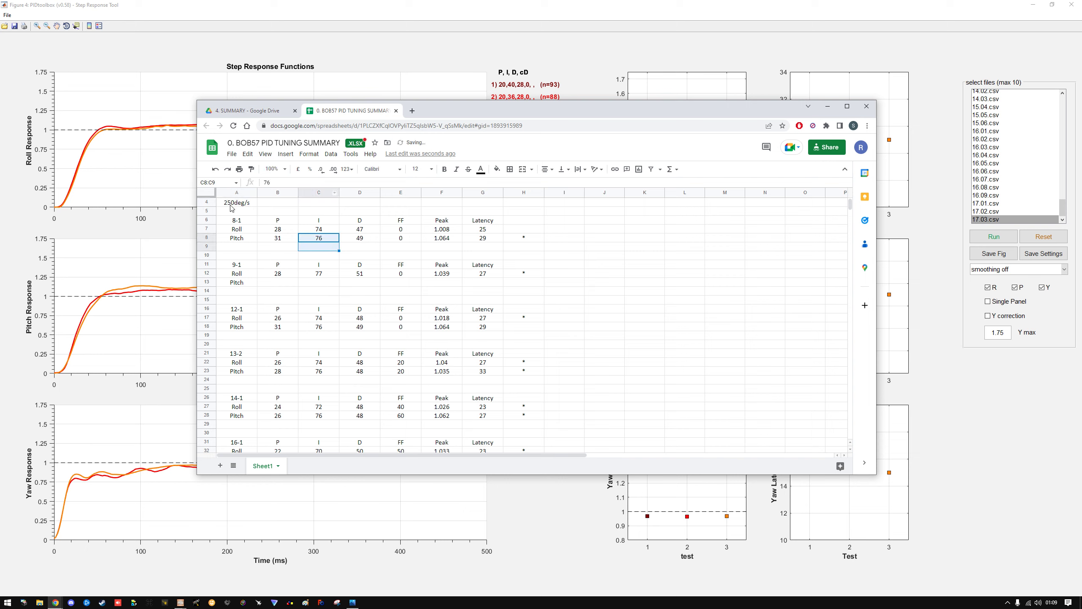
left_click(396, 111)
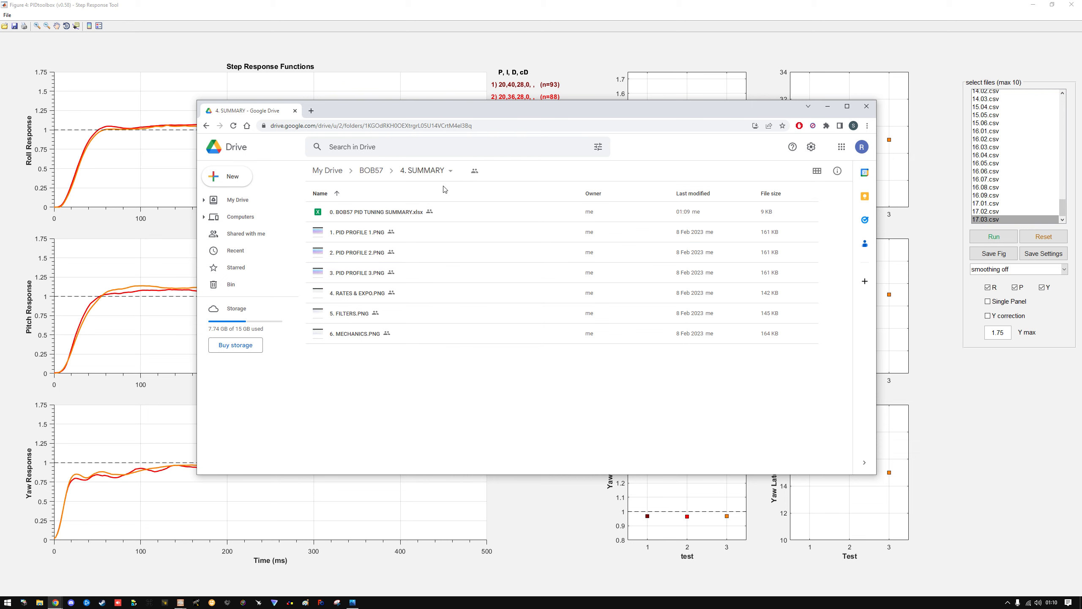
left_click(370, 175)
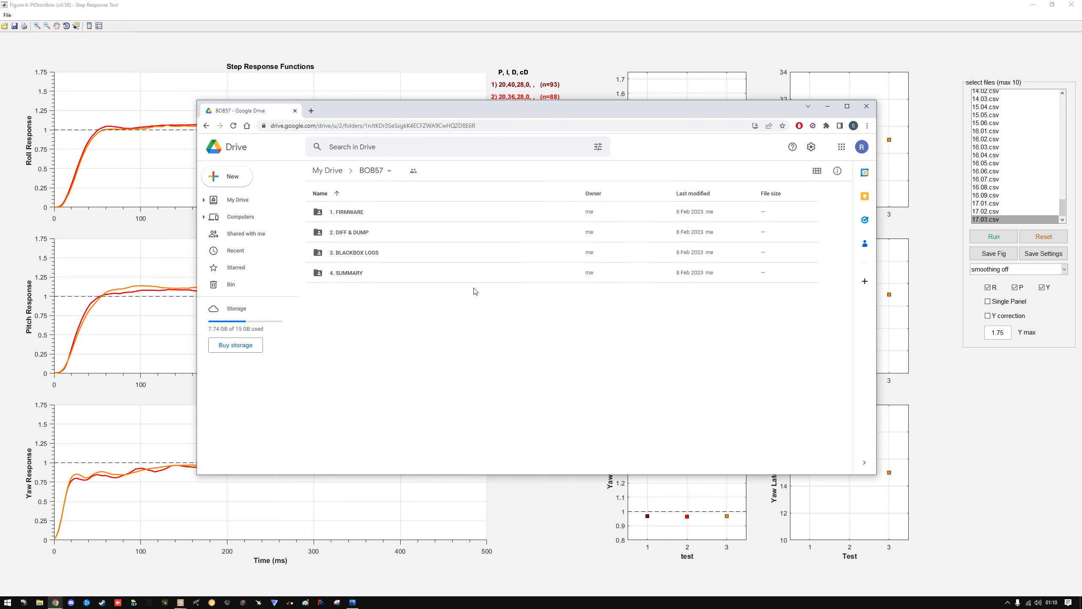